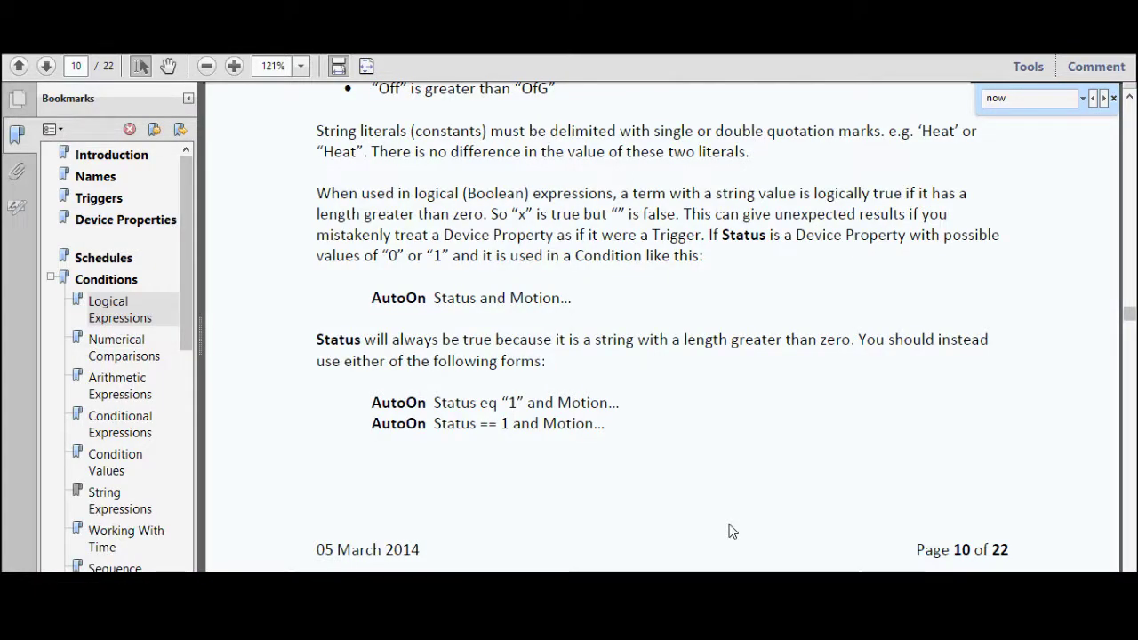
- Scroll the PLEG Basics guide back up past the expressions sections to page 7
scroll(729, 531, up, 10)
scroll(729, 531, up, 15)
scroll(729, 530, up, 15)
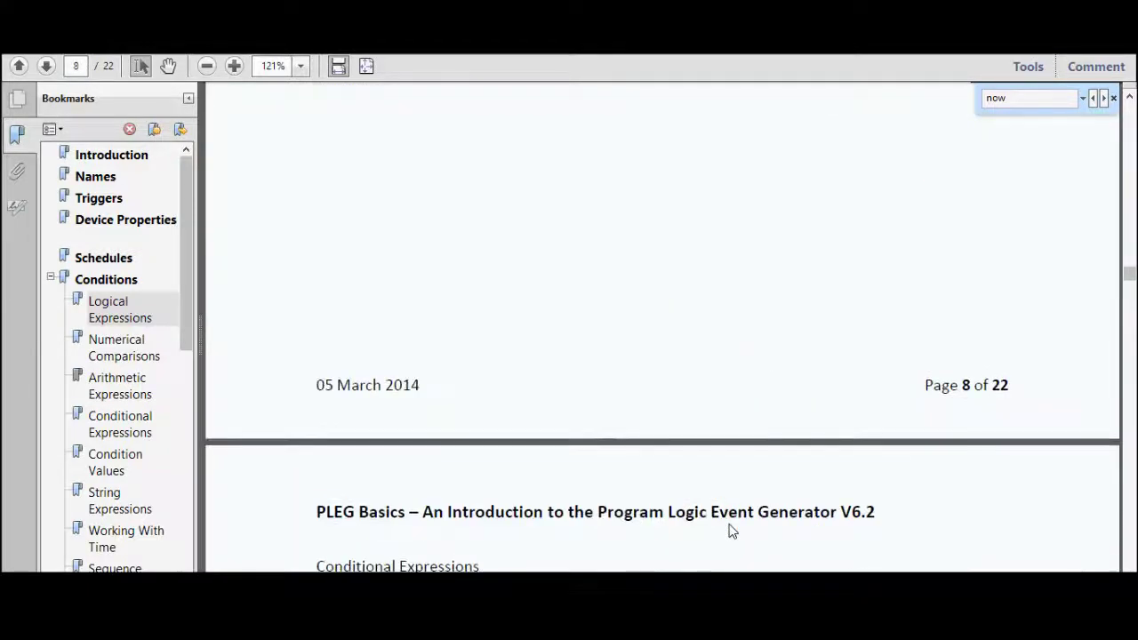
scroll(729, 530, up, 10)
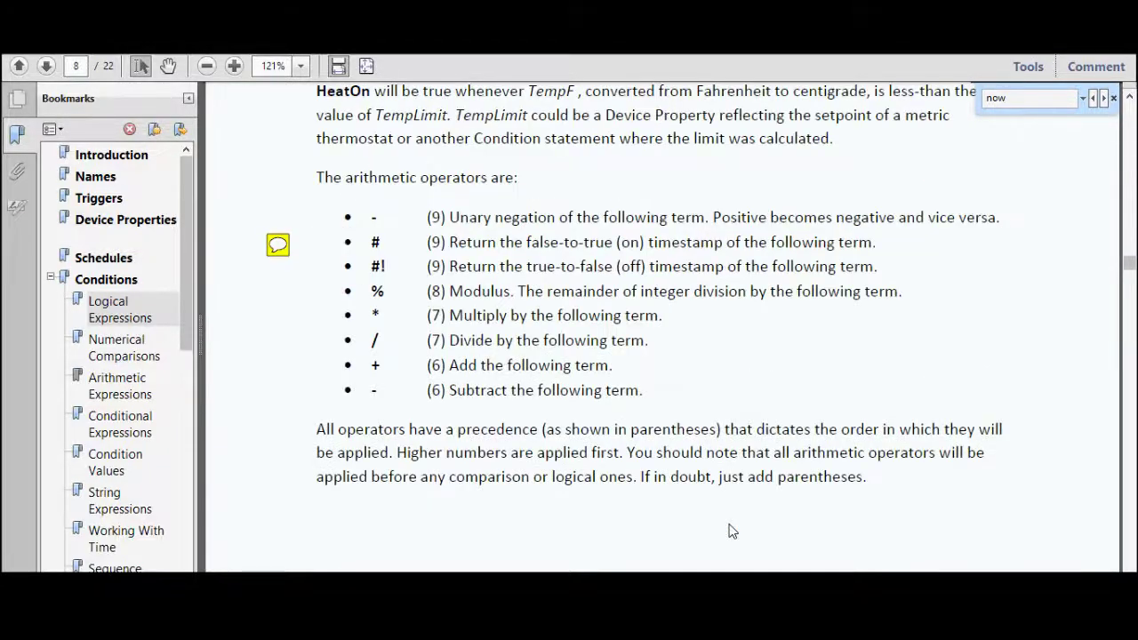
scroll(728, 531, up, 15)
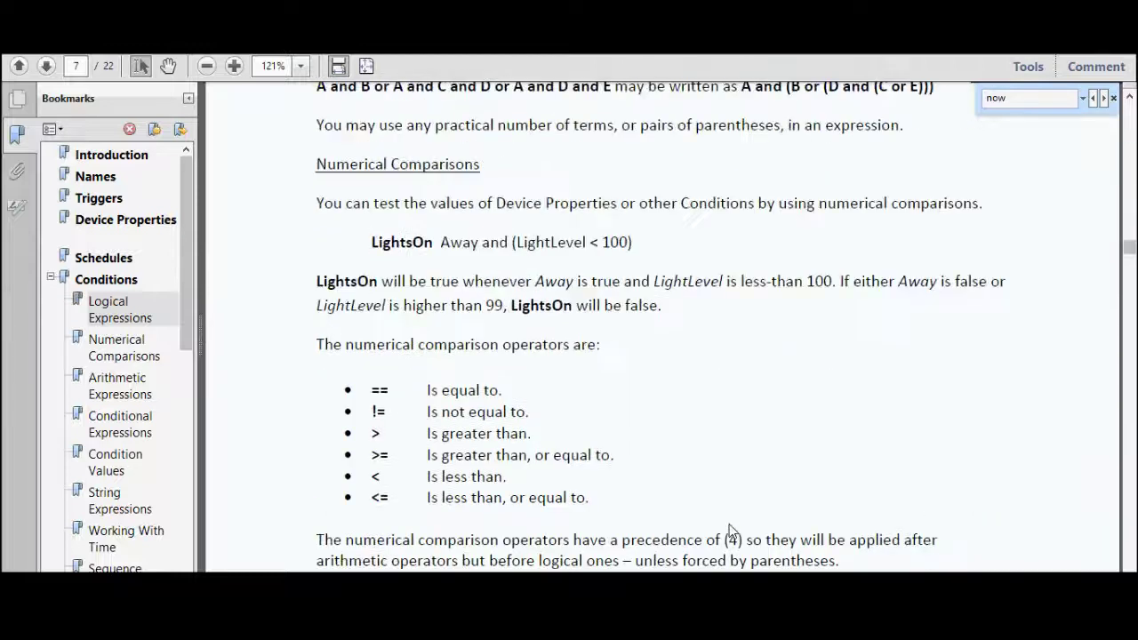
scroll(729, 530, up, 3)
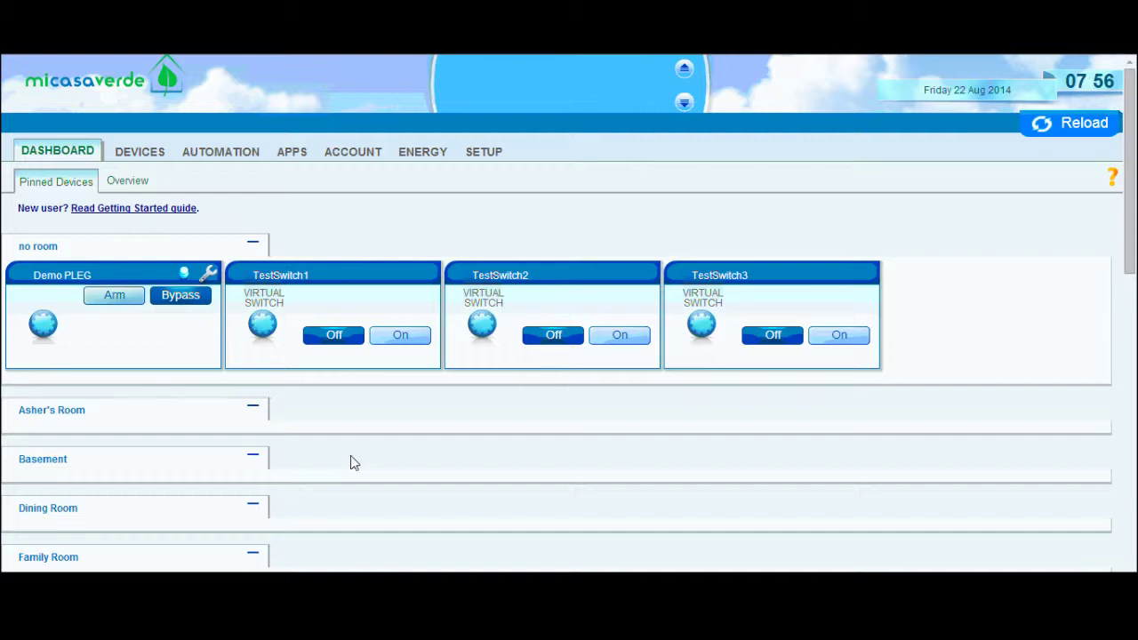
- Open the Demo PLEG status report, review its triggers and schedules, and close it
click(207, 273)
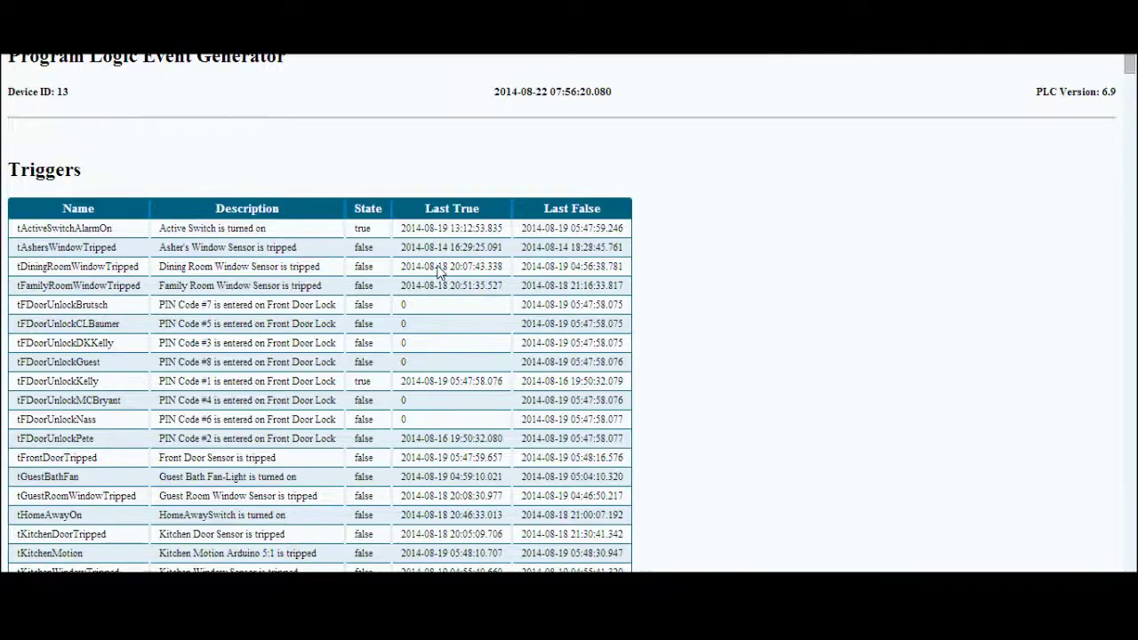
scroll(437, 272, down, 14)
scroll(437, 271, down, 6)
scroll(437, 271, up, 5)
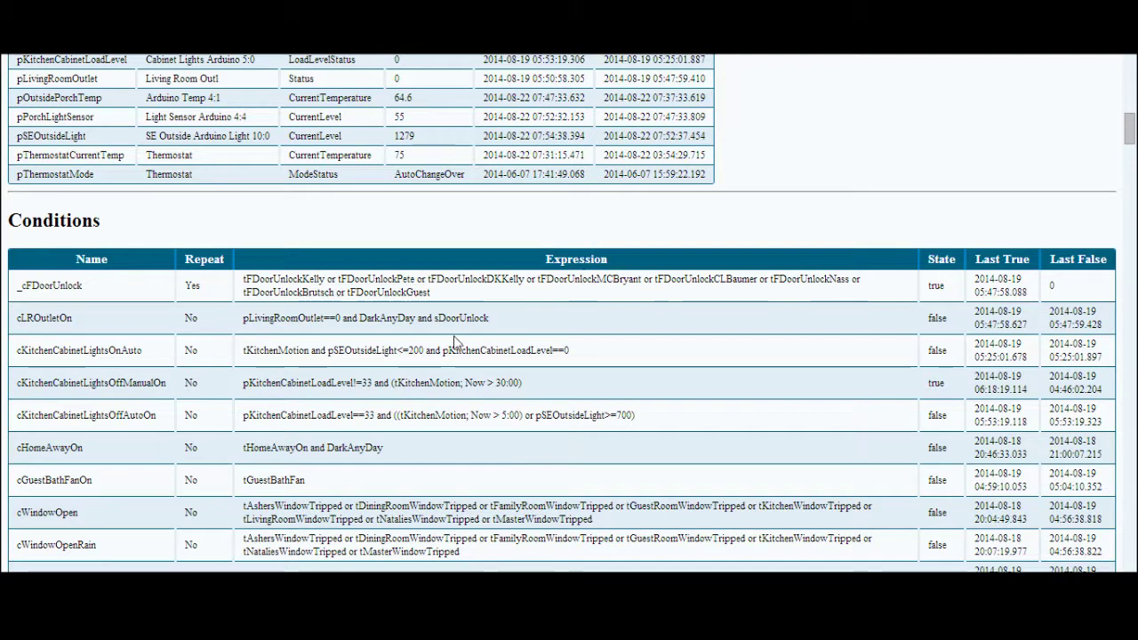
scroll(455, 343, up, 4)
scroll(455, 343, up, 3)
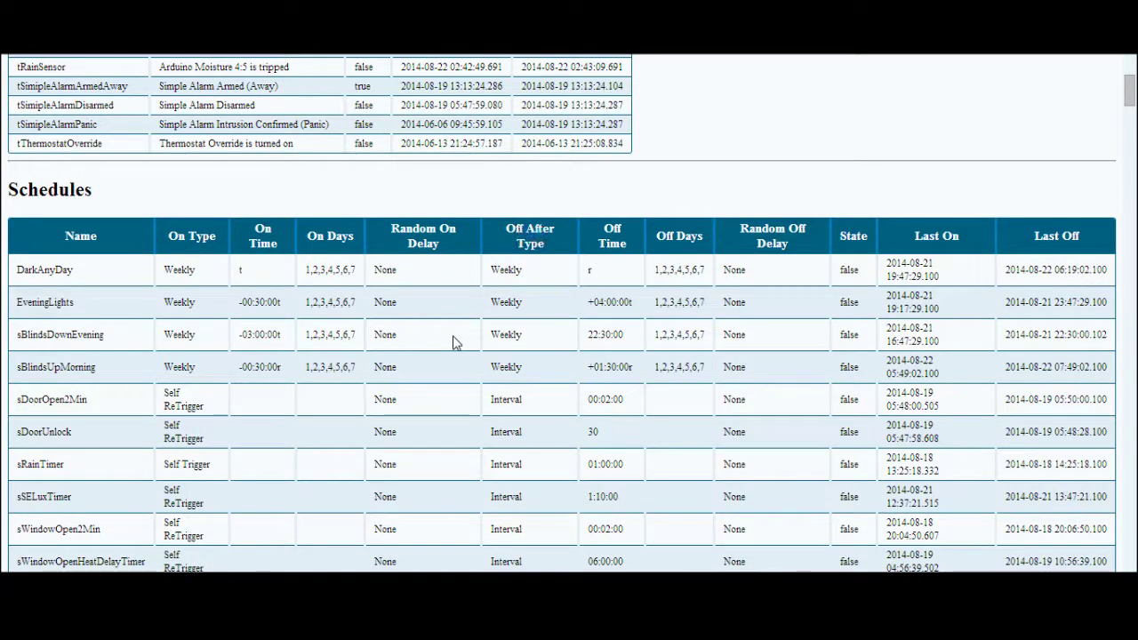
scroll(452, 343, up, 10)
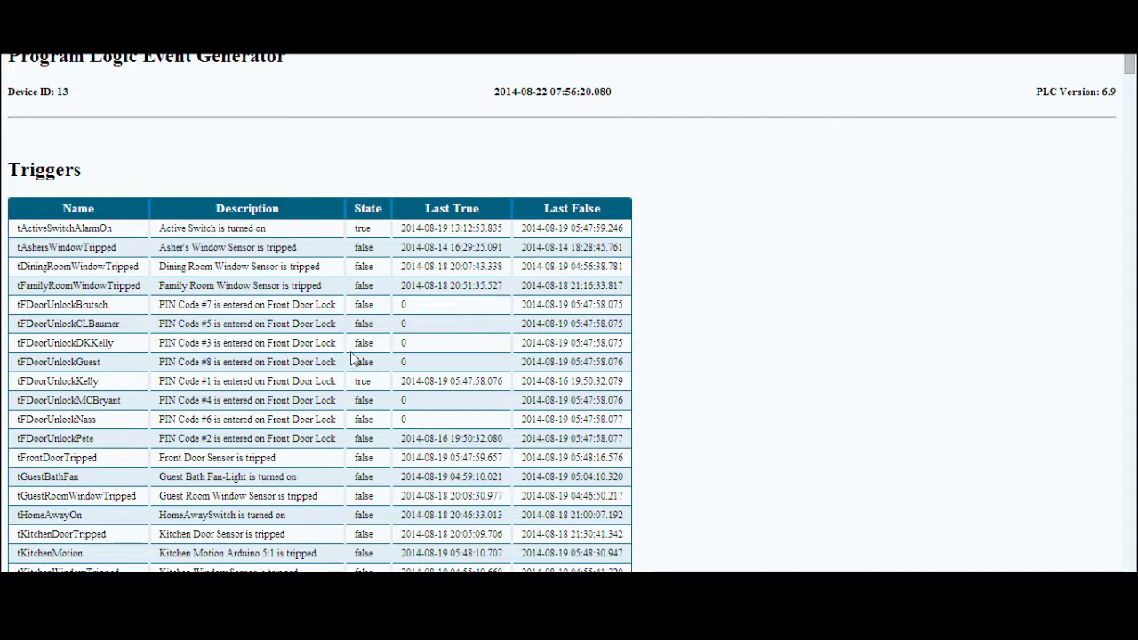
key(ctrl+w)
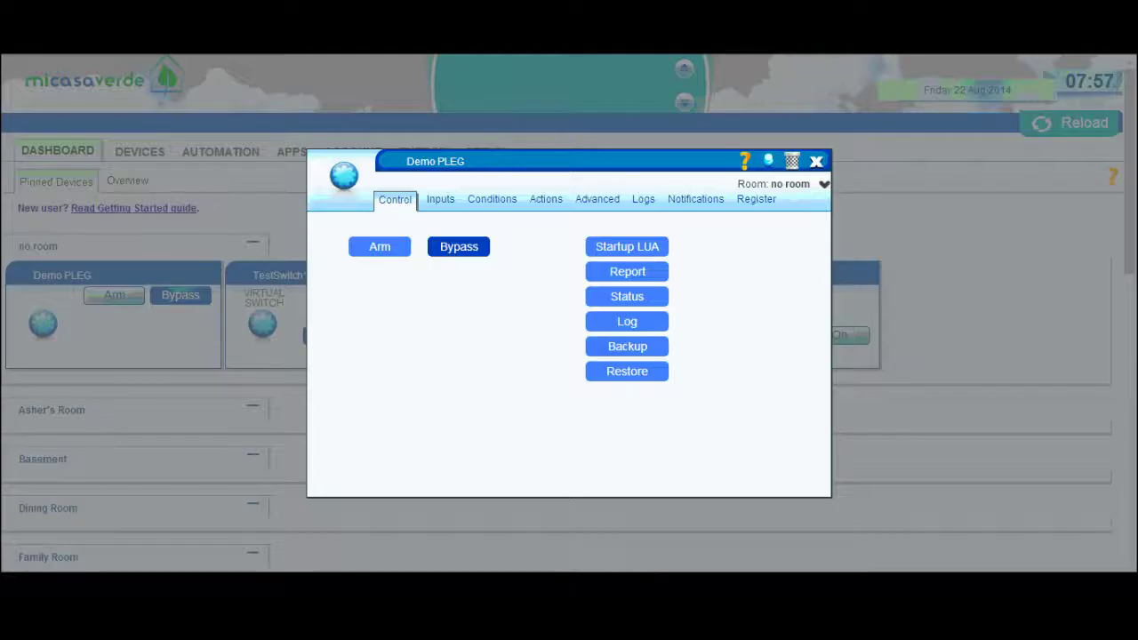
click(816, 162)
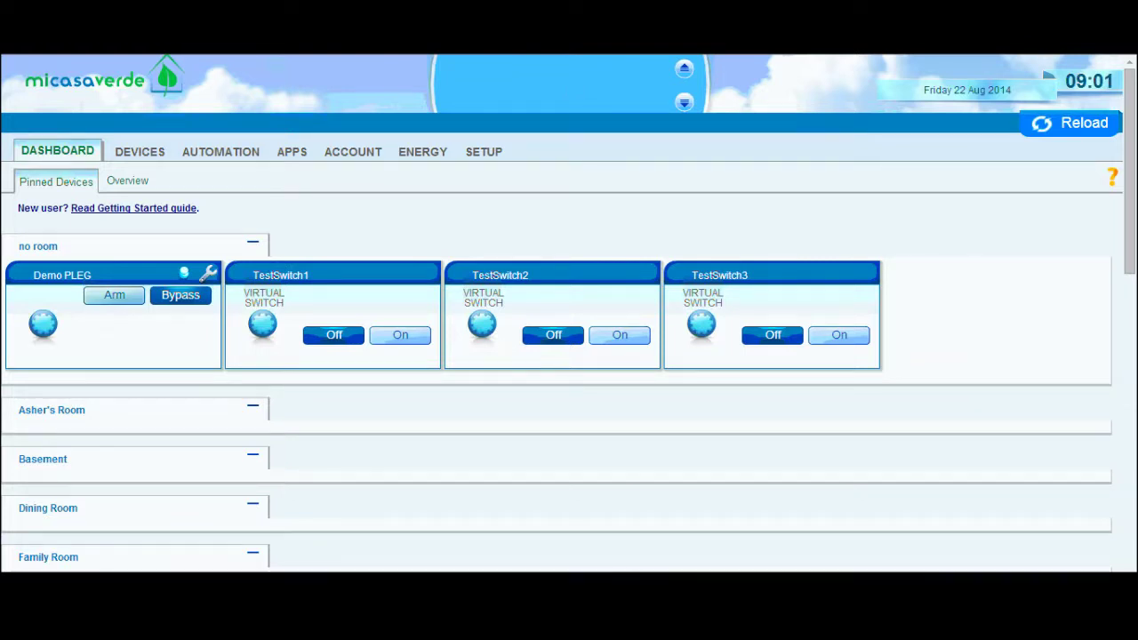
click(208, 271)
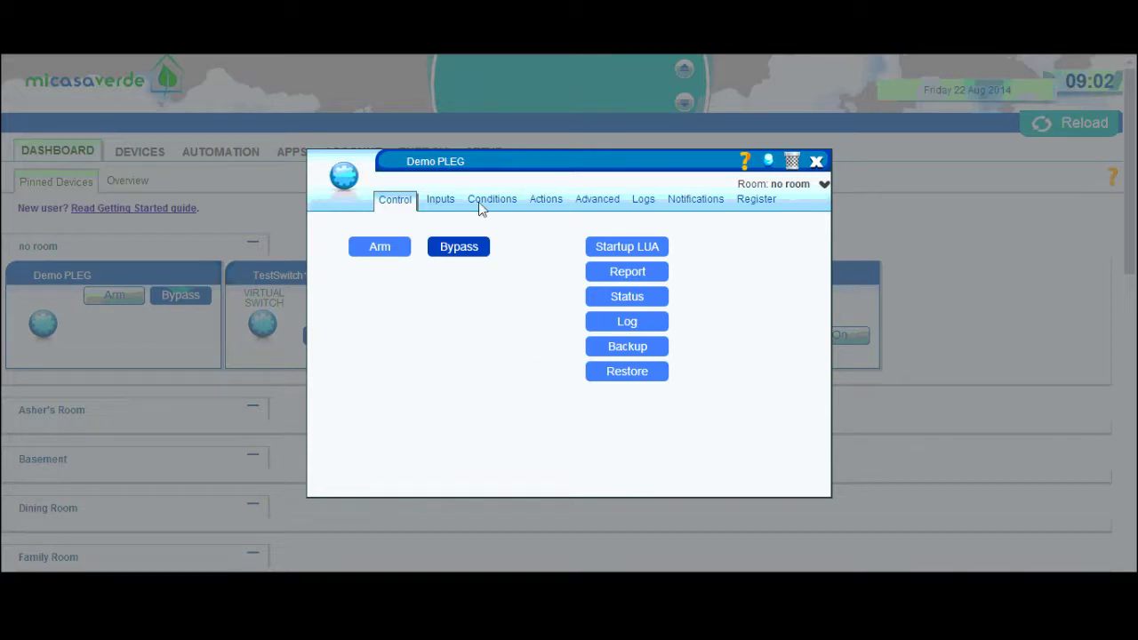
- Create a new PLEG schedule and rename it from s1 to sChristmas
click(439, 199)
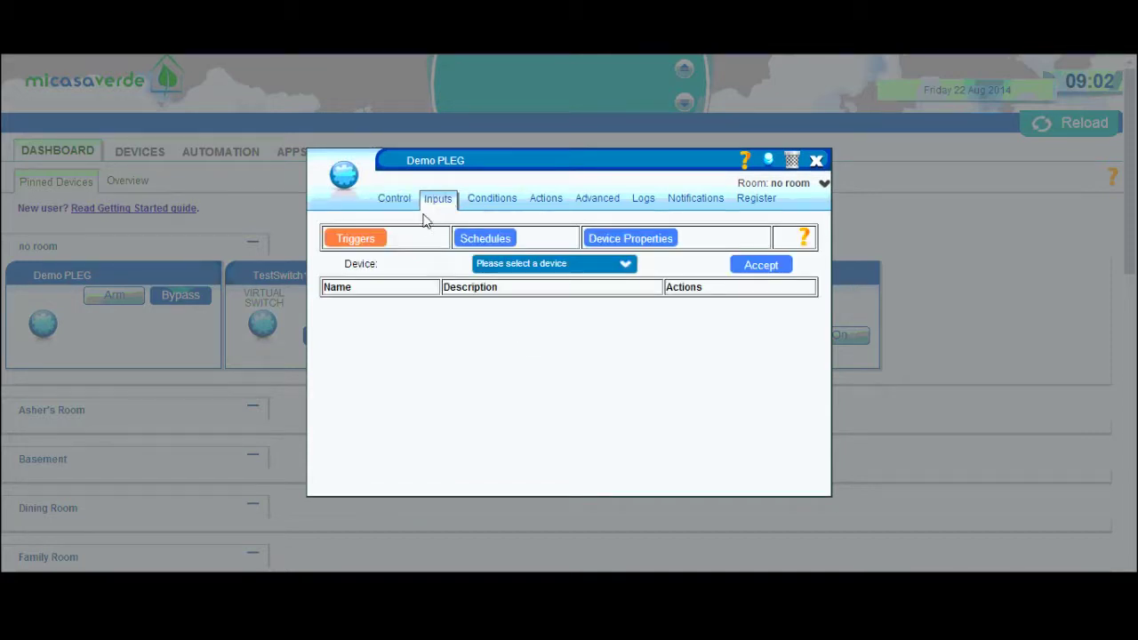
click(480, 240)
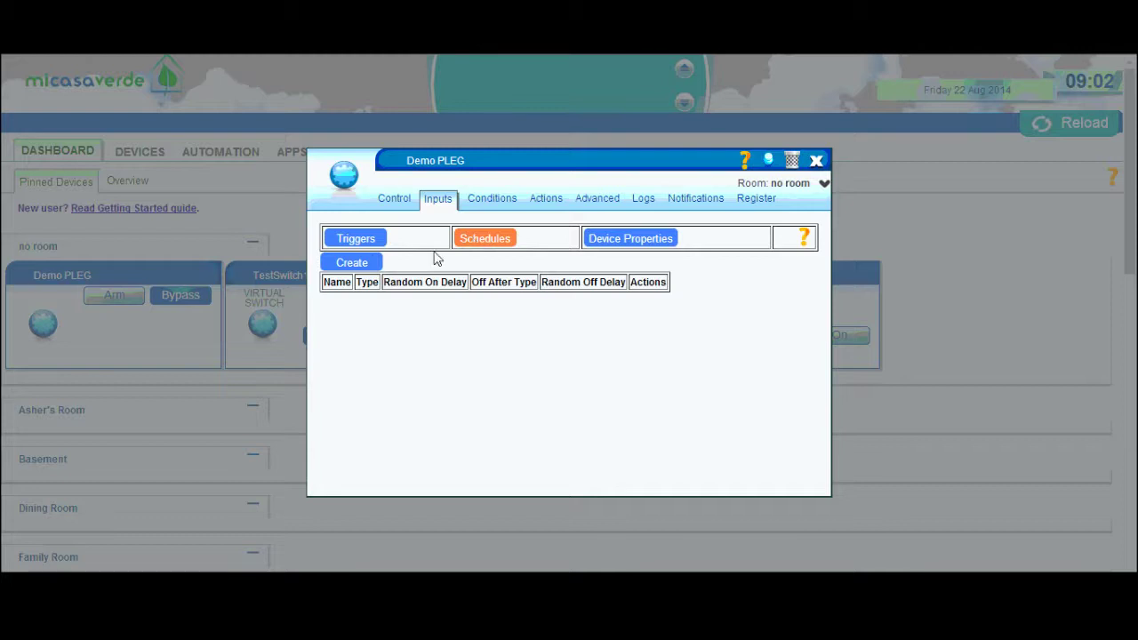
click(352, 263)
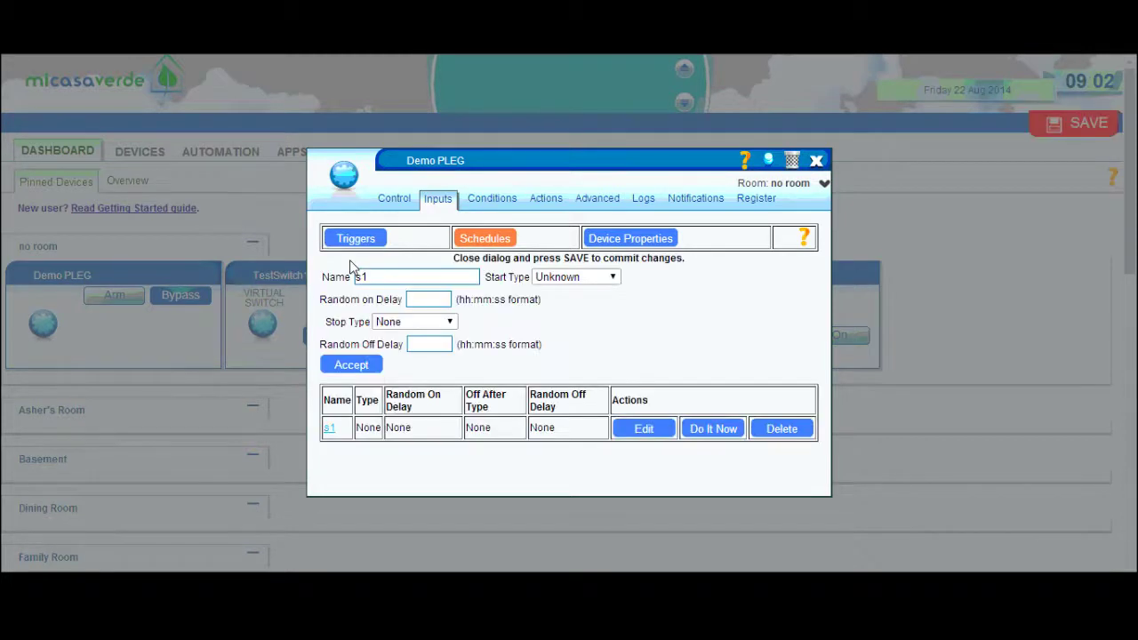
click(396, 280)
key(BackSpace)
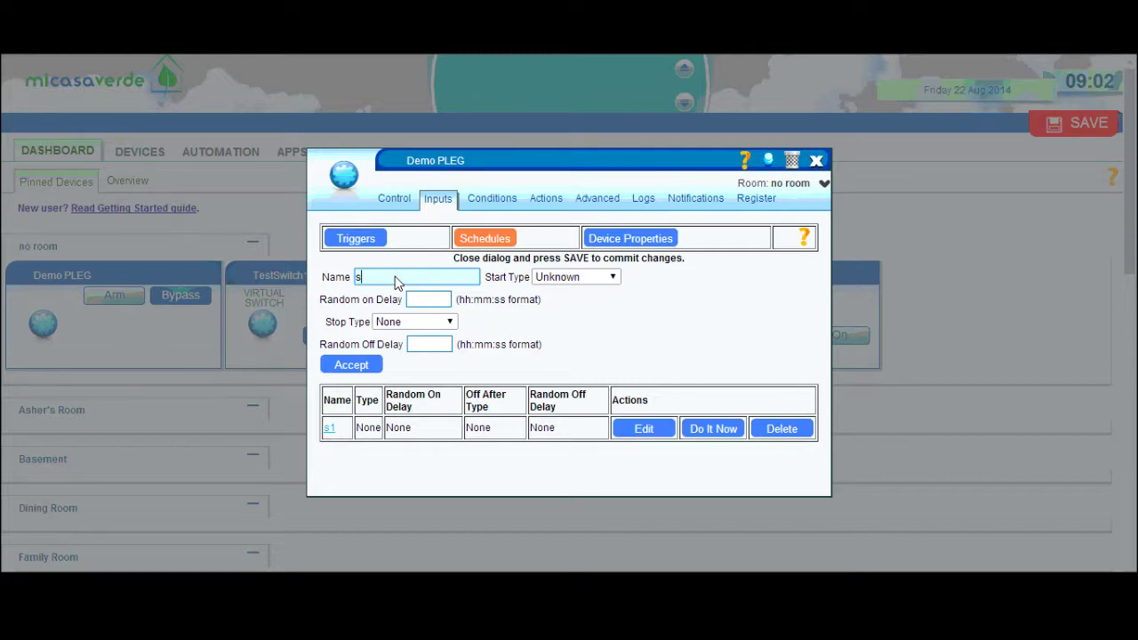
text(Christmas)
key(Tab)
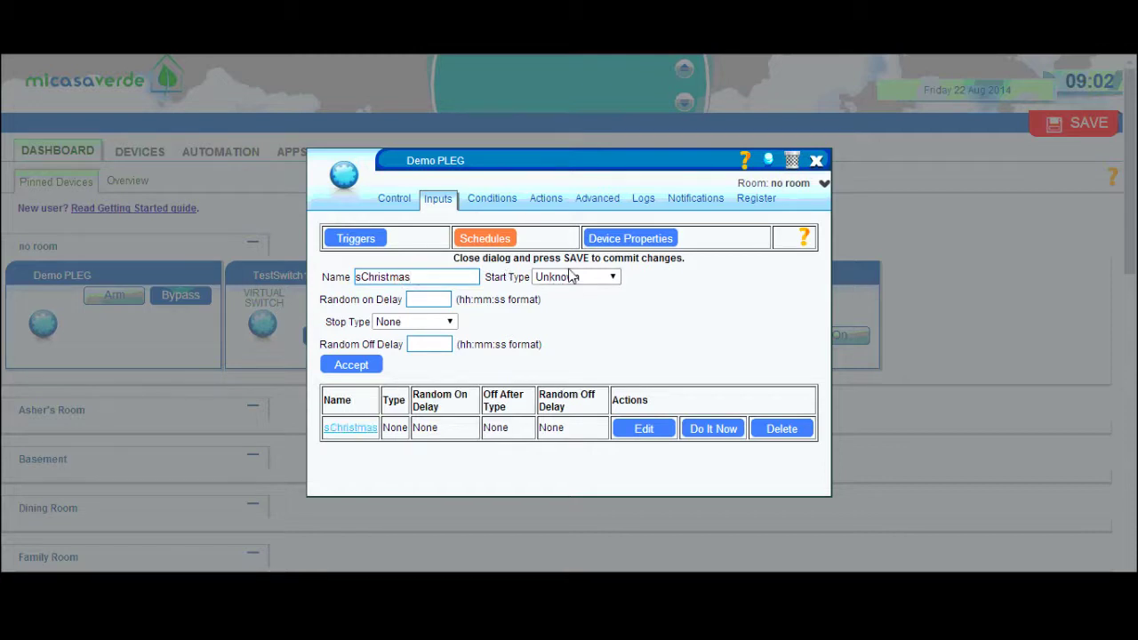
- Set sChristmas to start by Day of Week, on all seven days, At sunset
click(574, 277)
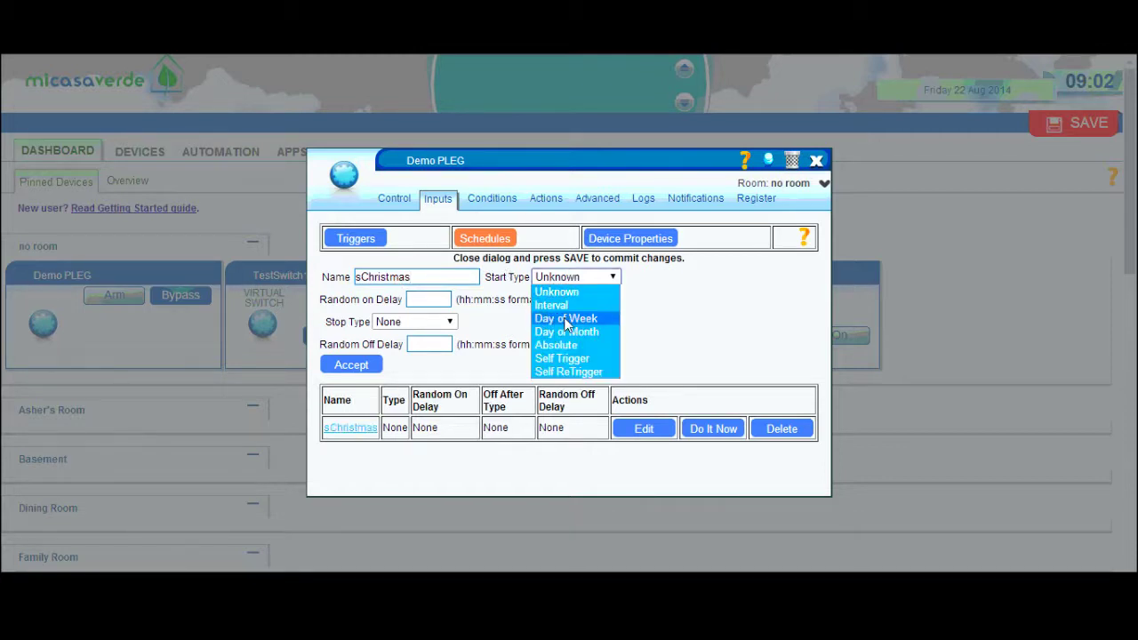
click(556, 315)
click(356, 300)
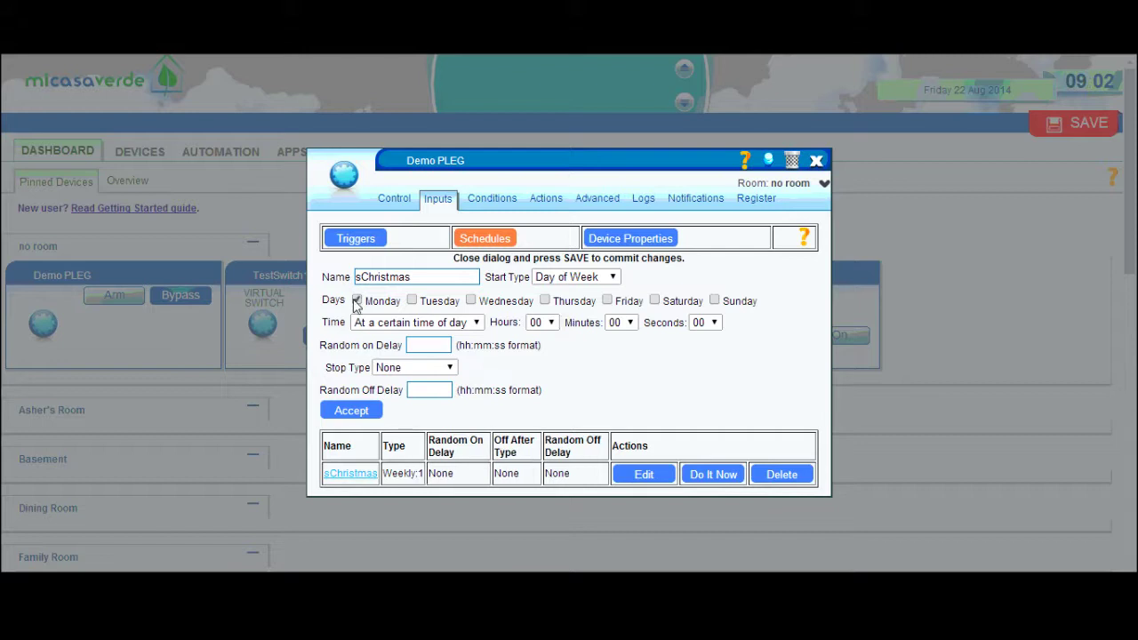
click(411, 300)
click(470, 300)
click(544, 301)
click(607, 301)
click(655, 300)
click(713, 301)
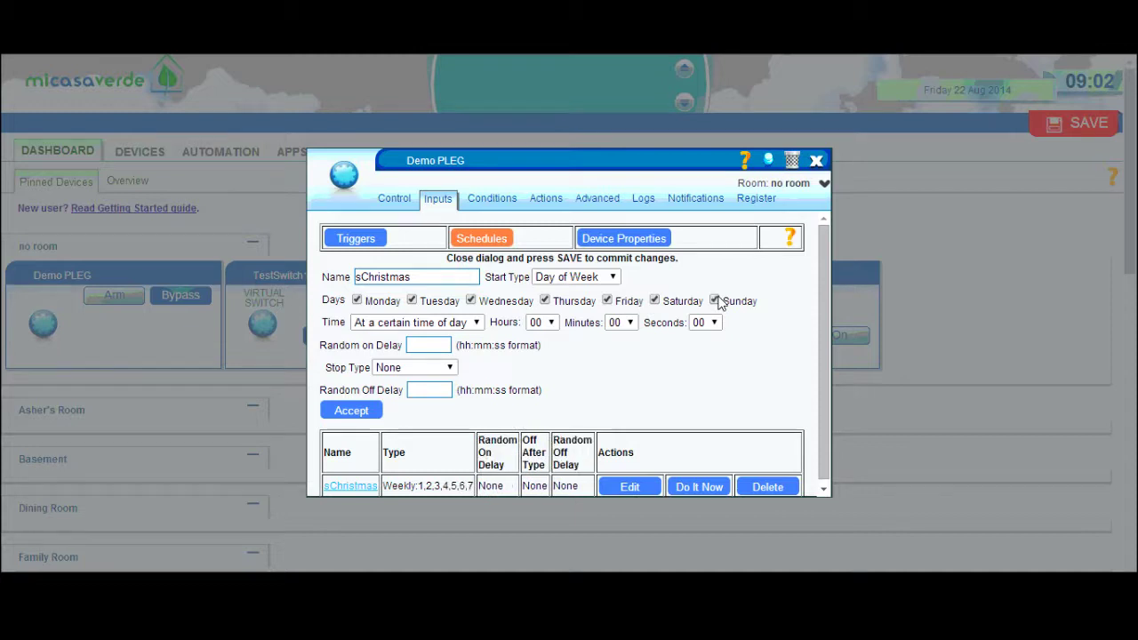
click(476, 322)
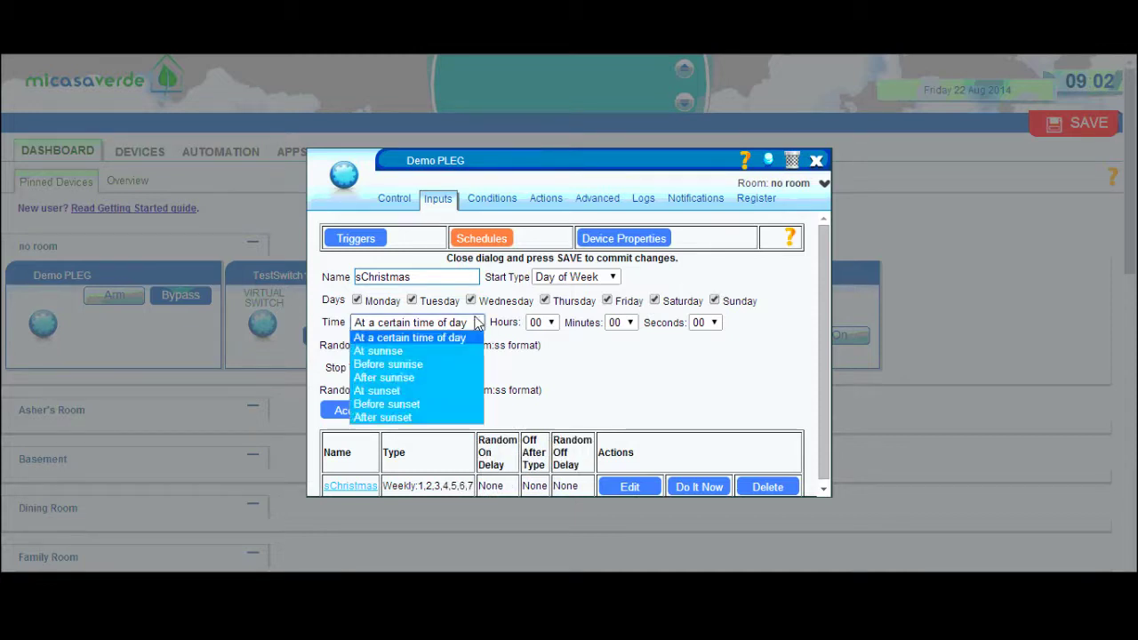
click(391, 392)
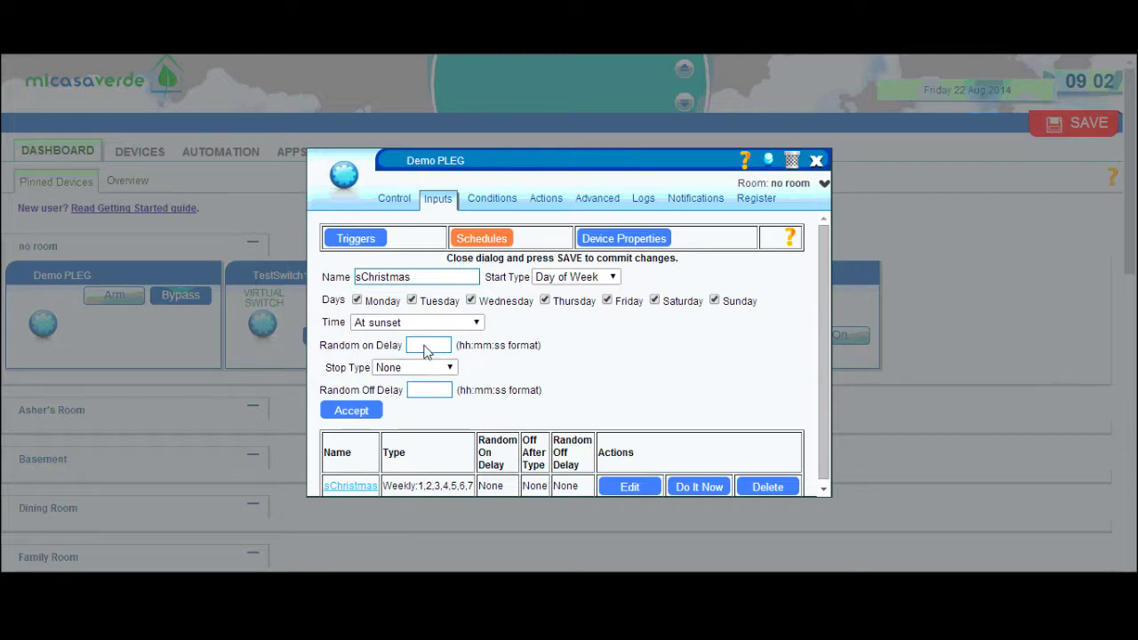
- Enter a 00:20:00 random on delay for sChristmas, then clear it again
click(419, 350)
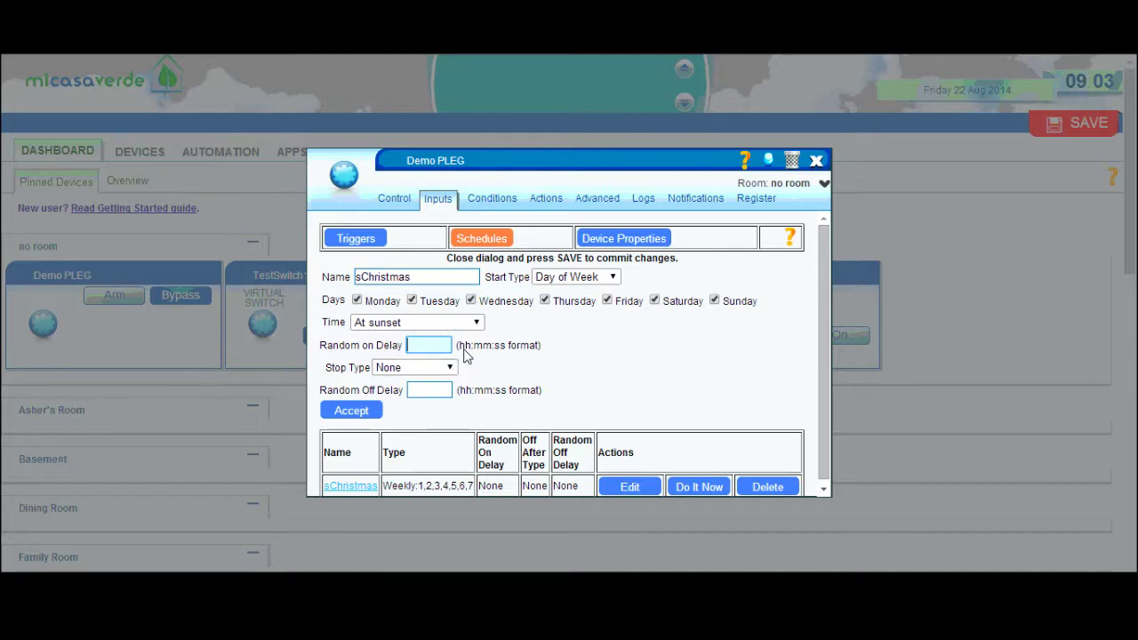
text(20:00)
click(409, 349)
text(00:)
key(Return)
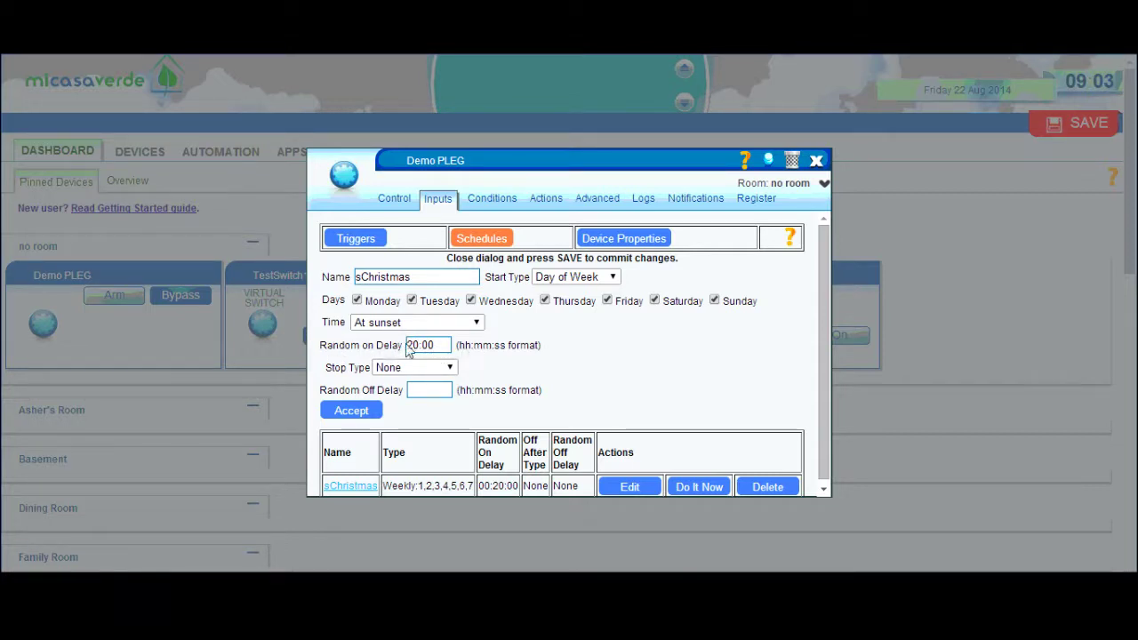
drag(444, 344, 407, 345)
key(BackSpace)
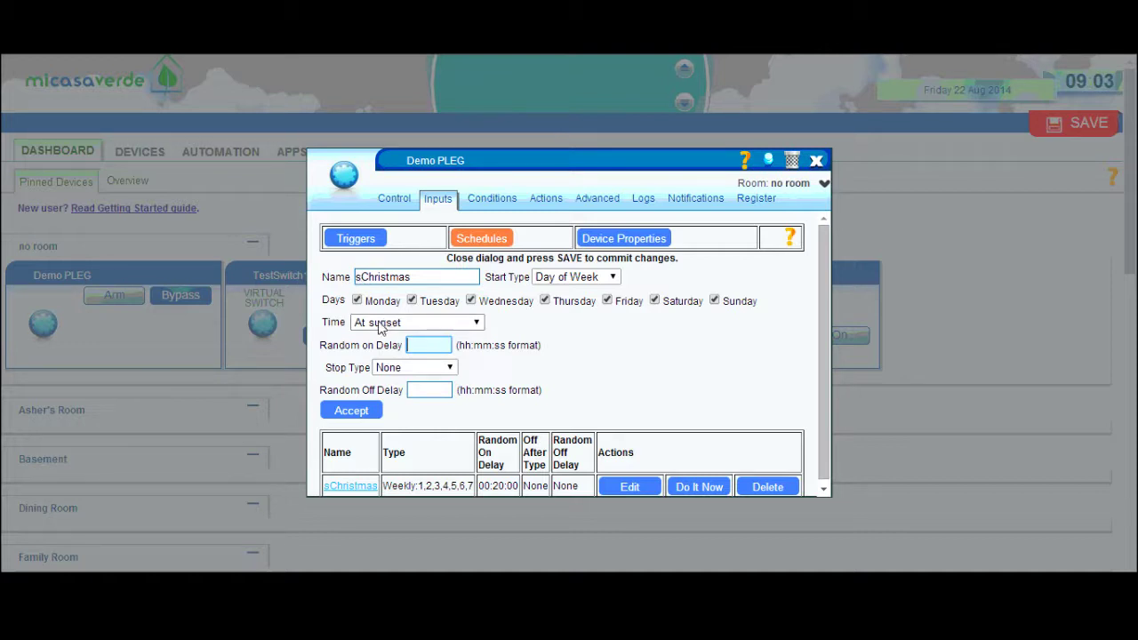
click(451, 375)
- Leave the stop type as None and accept the sChristmas schedule
click(451, 368)
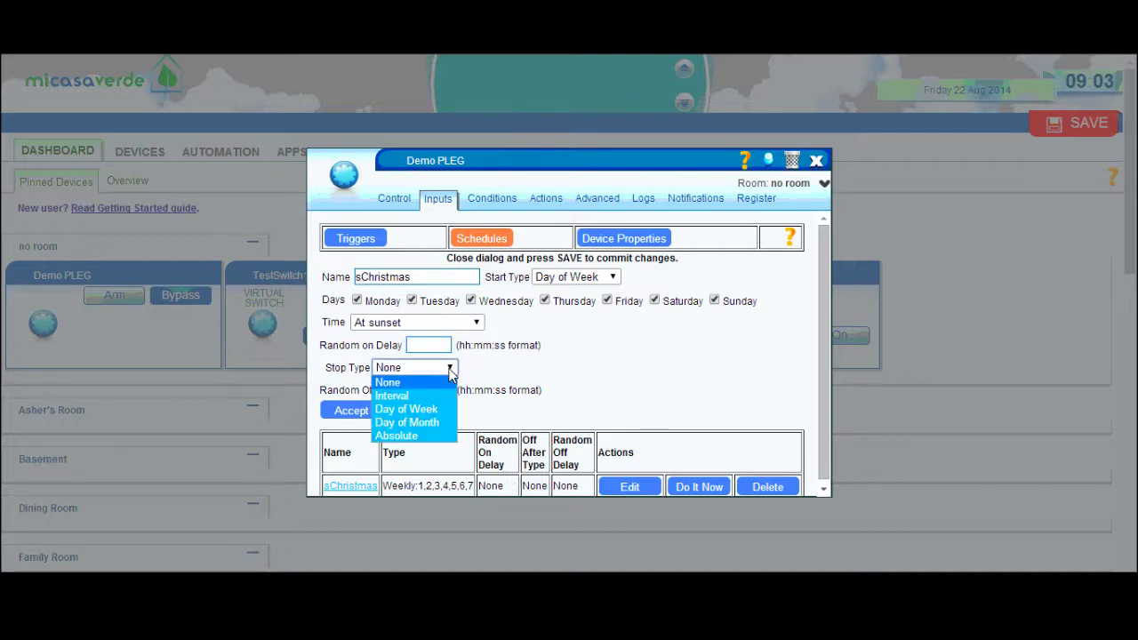
click(480, 363)
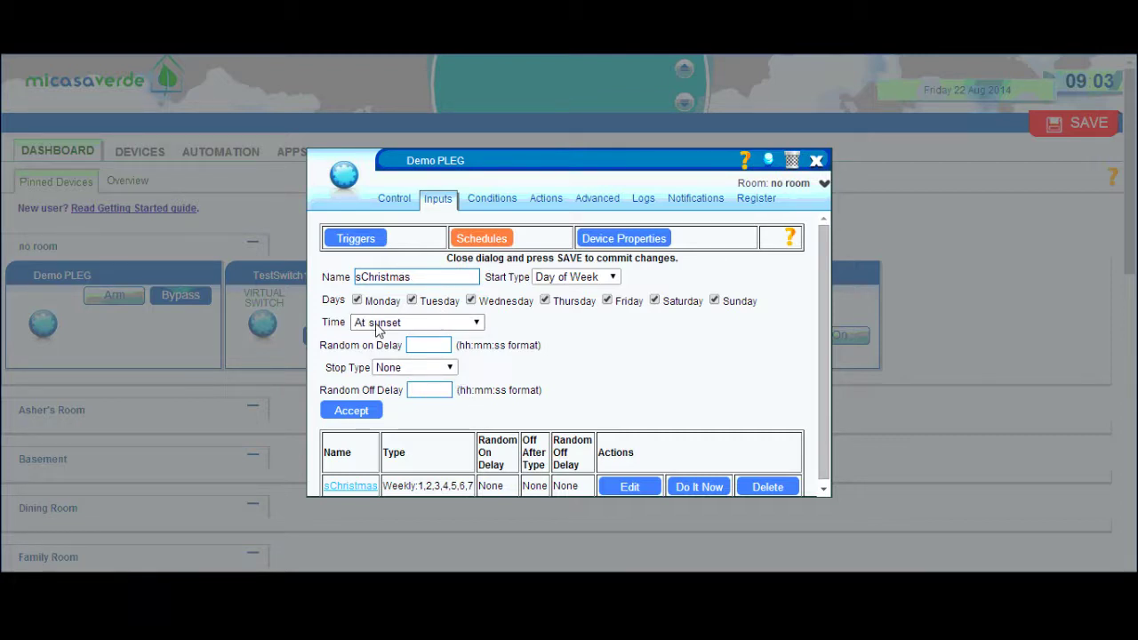
click(353, 408)
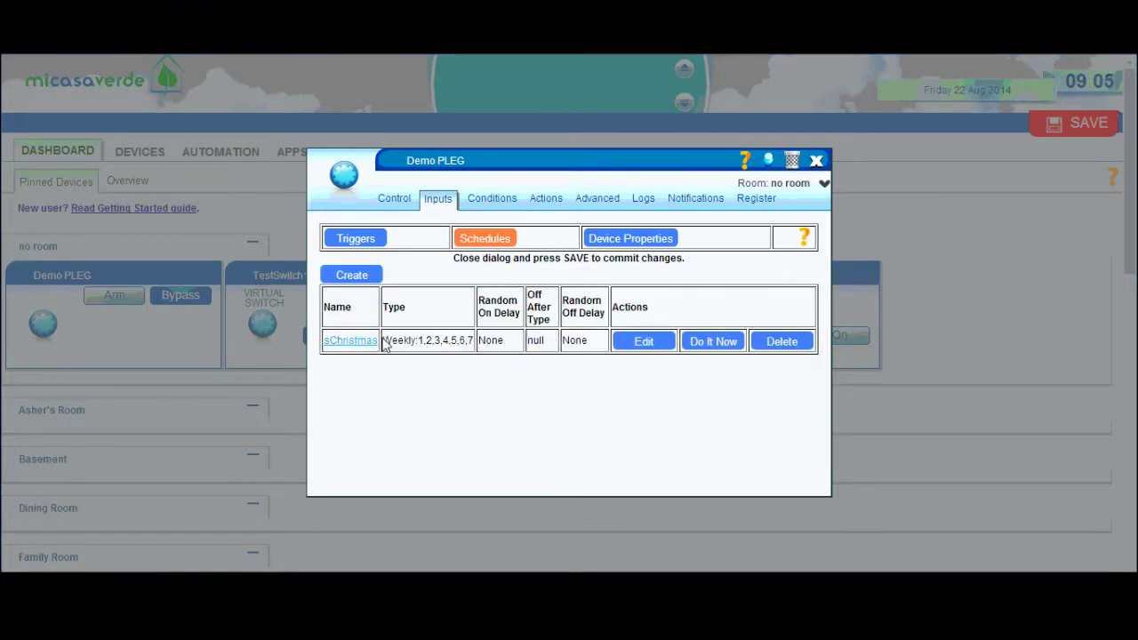
- Add a new condition named cChristmasLights
click(492, 199)
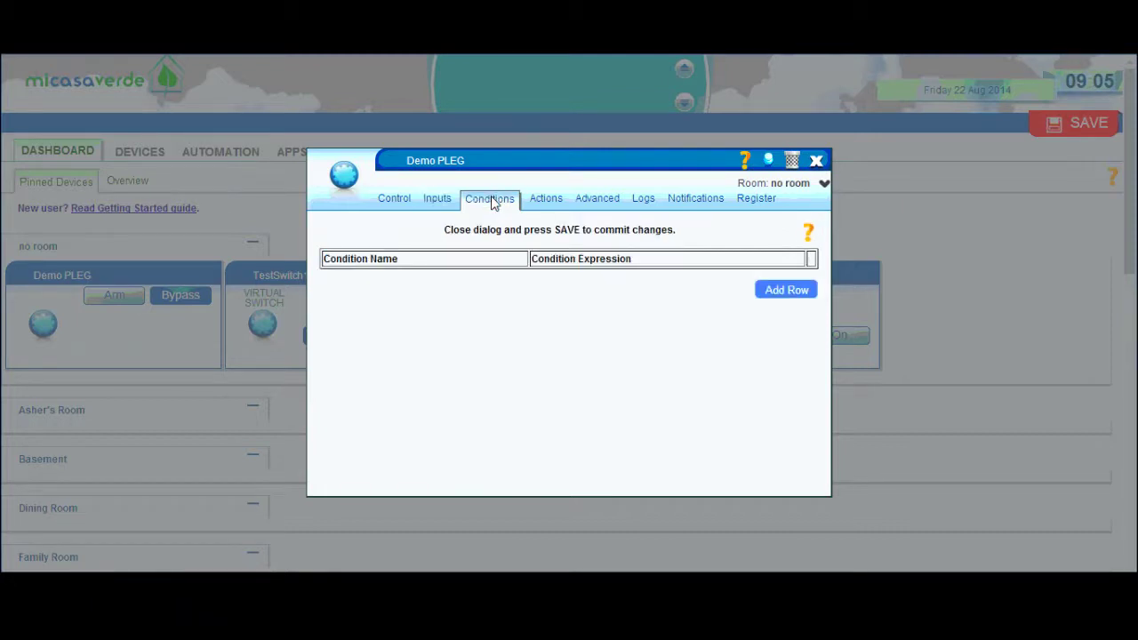
click(777, 291)
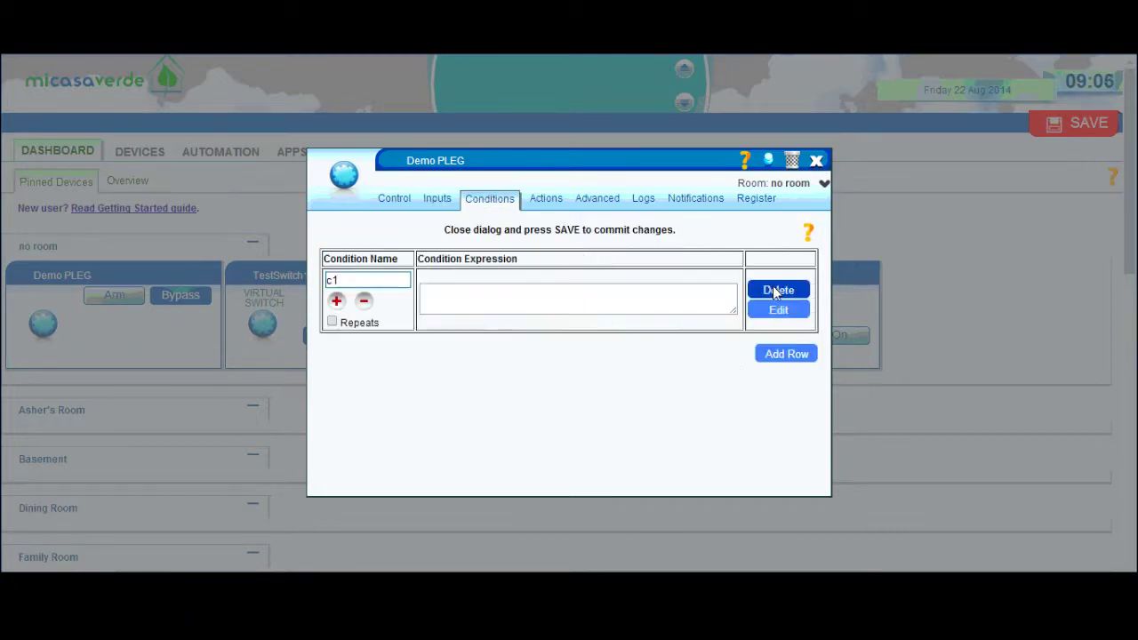
click(352, 280)
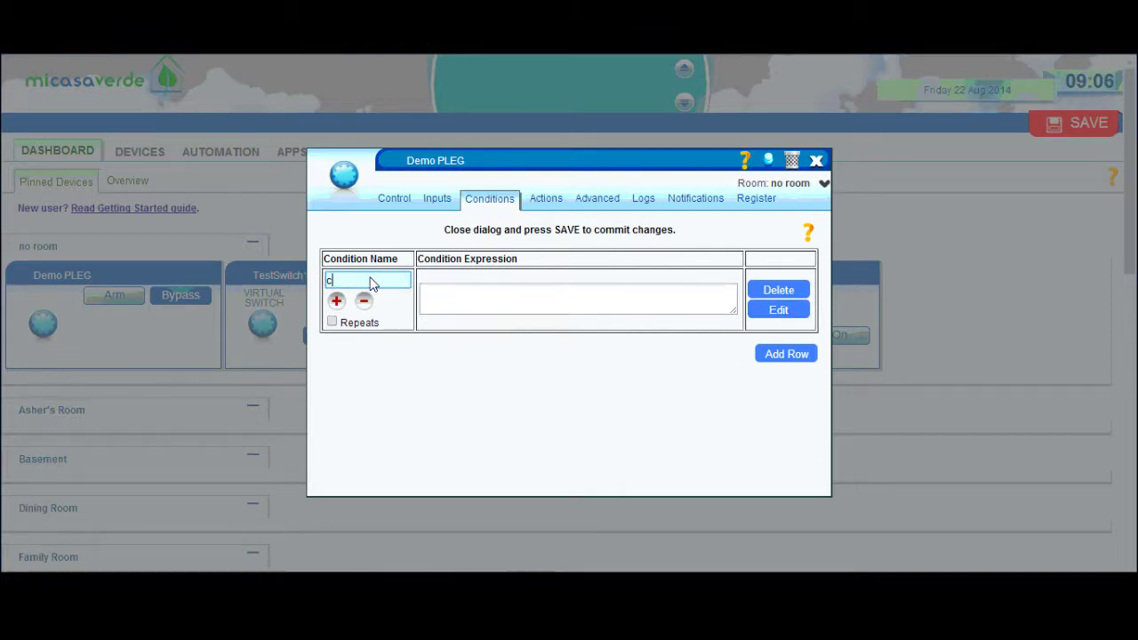
text(ChristmasLights)
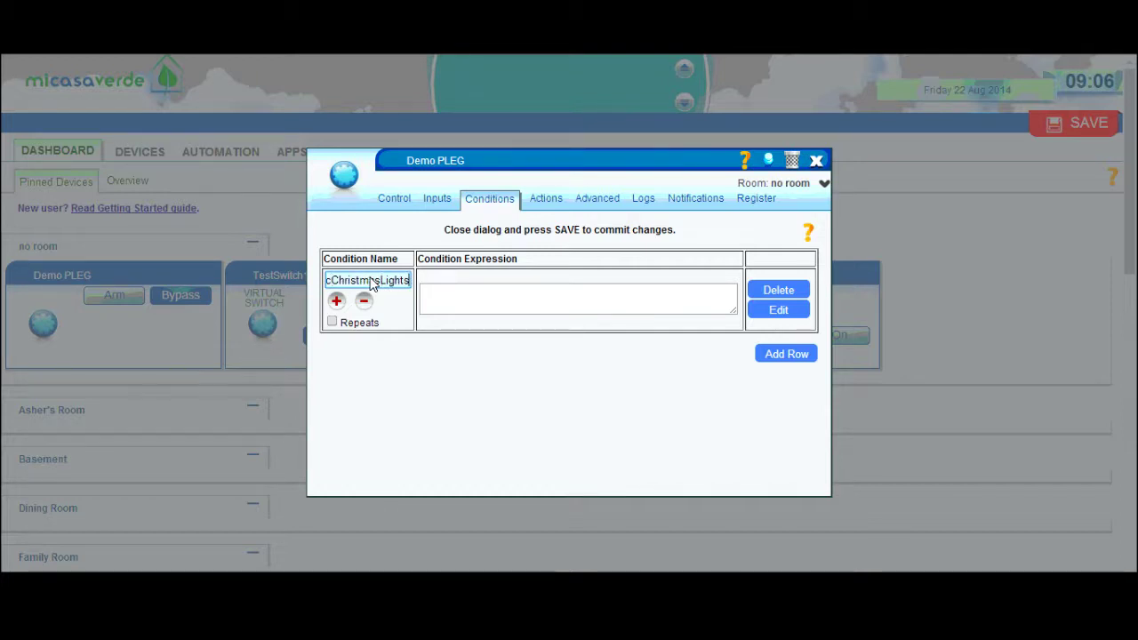
- Check the schedule's name in the inputs and enter sChristmas as the condition's expression
click(436, 198)
click(474, 238)
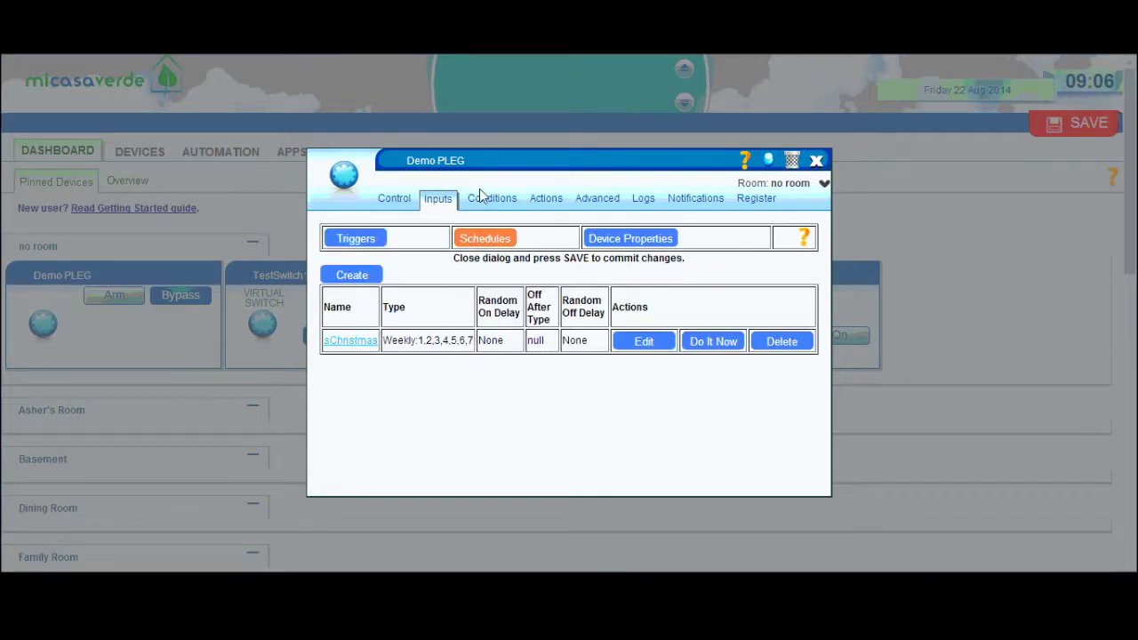
click(480, 196)
click(464, 294)
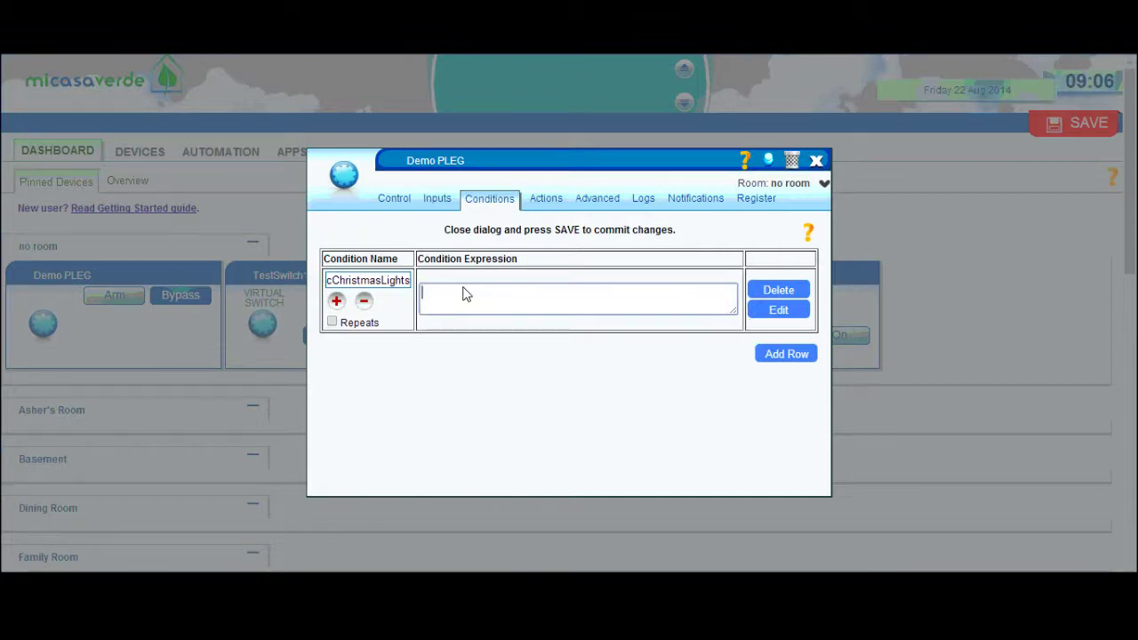
text(sChristmas)
- Make cChristmasLights turn TestSwitch1, TestSwitch2 and TestSwitch3 on immediately
click(549, 202)
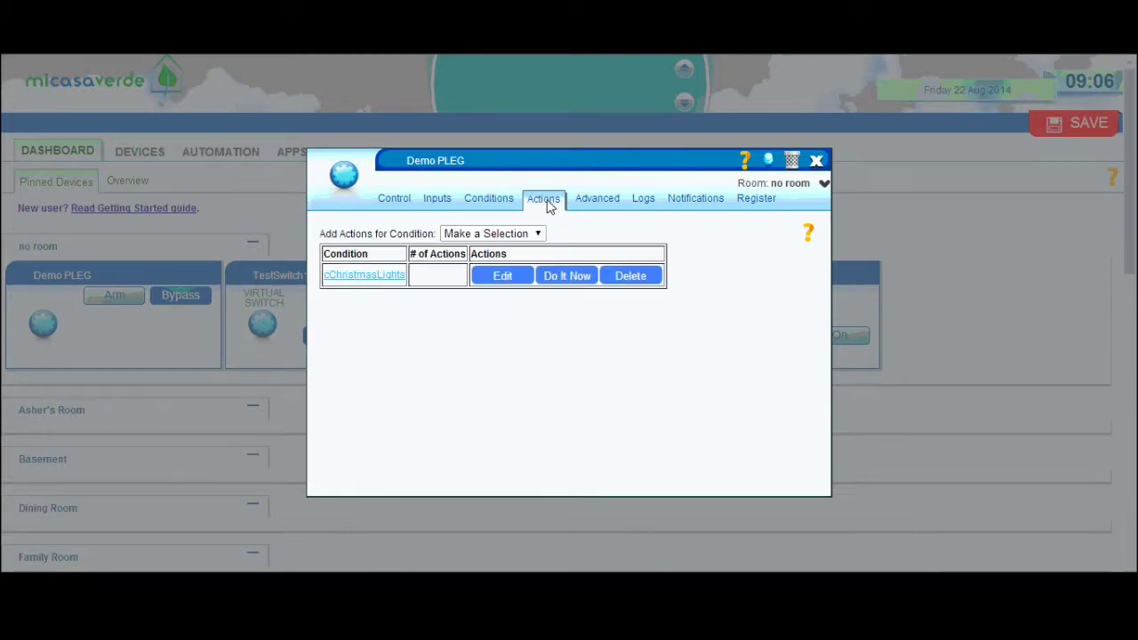
click(498, 277)
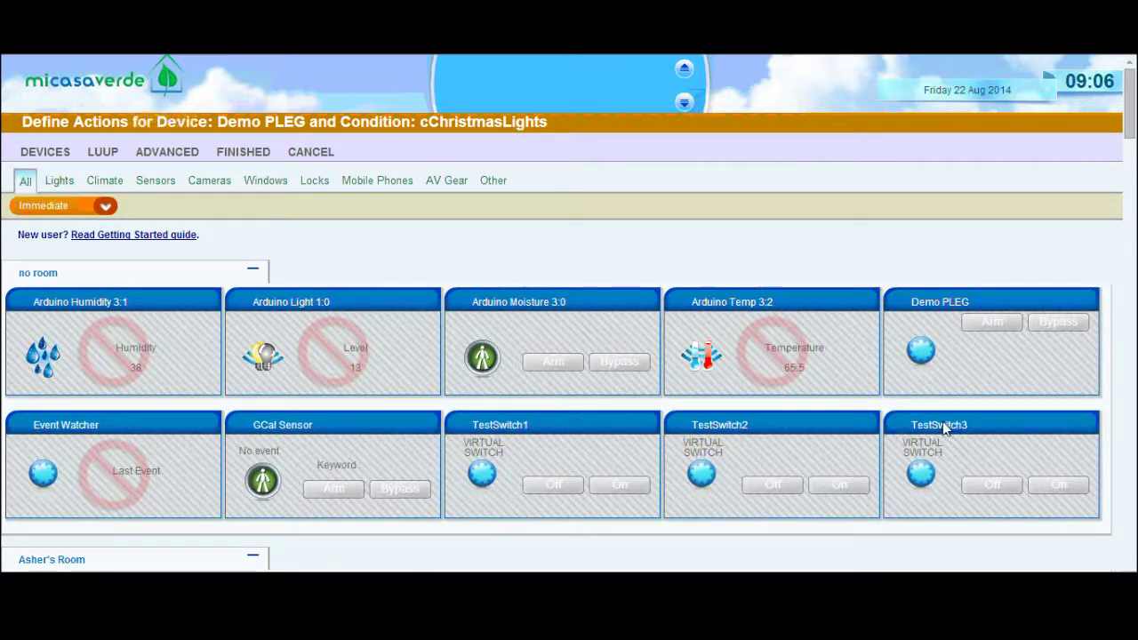
click(621, 484)
click(839, 485)
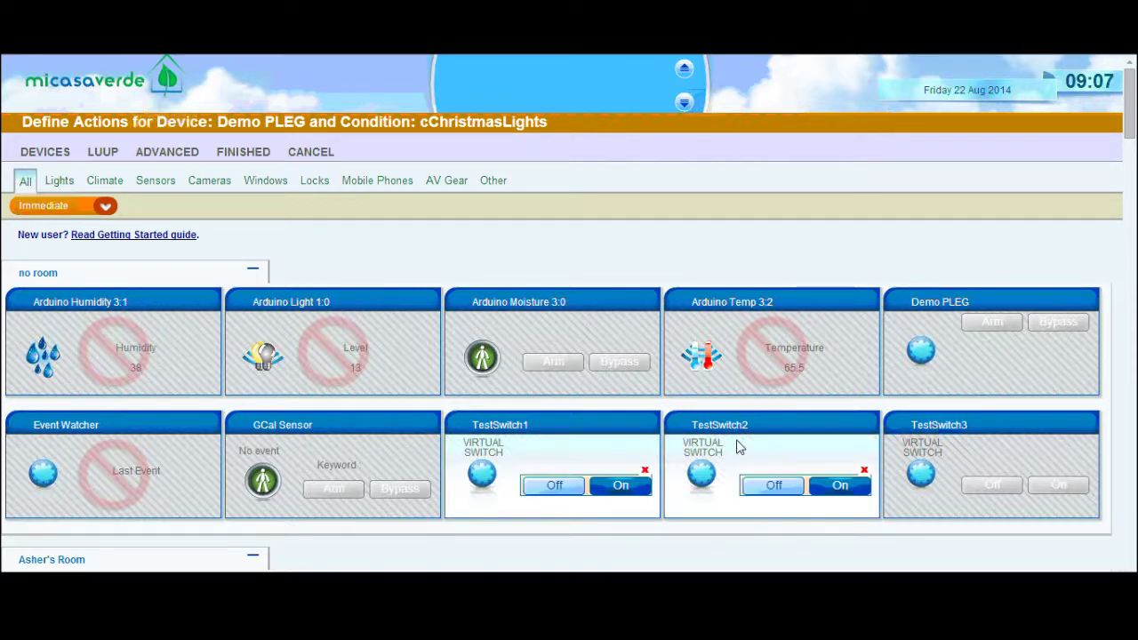
click(1058, 485)
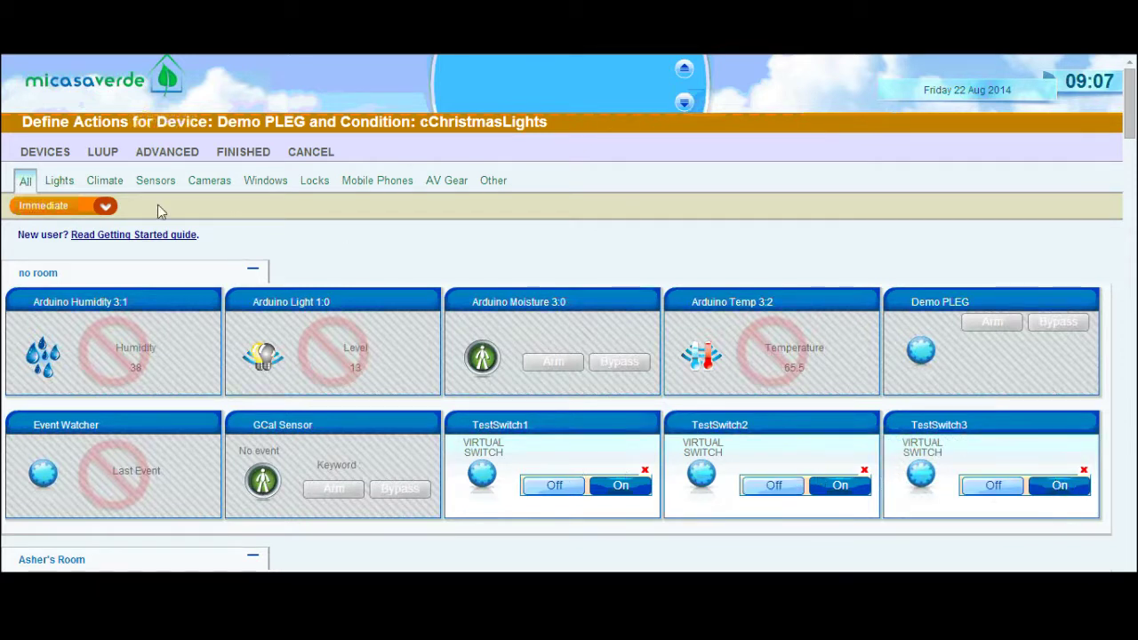
- Add a 4 hours delay in the delay manager
click(105, 207)
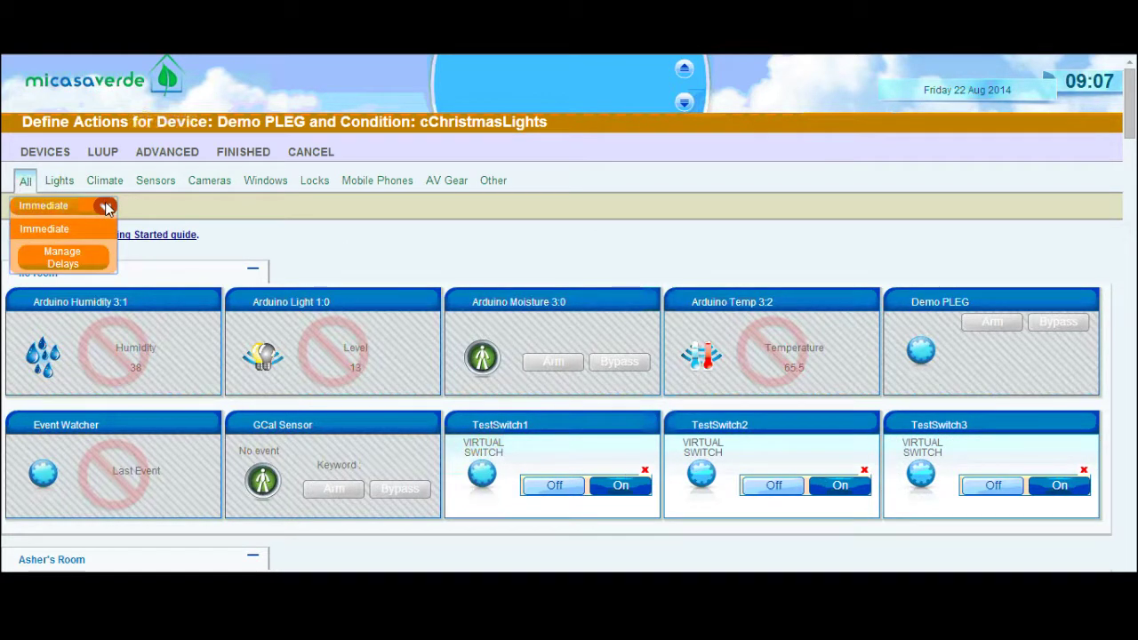
click(64, 253)
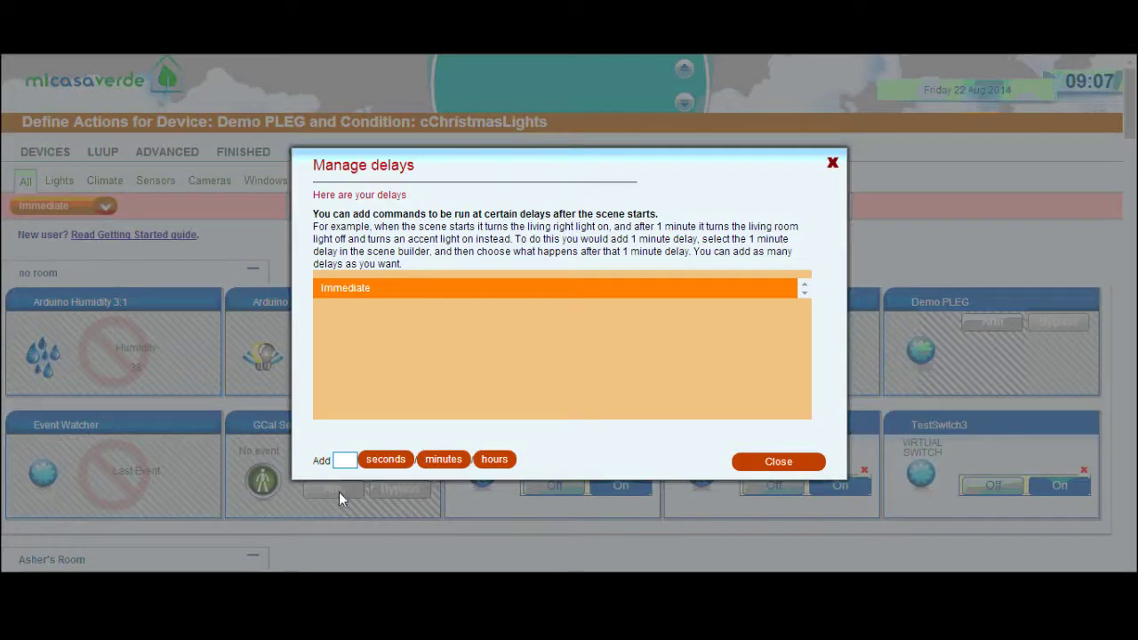
click(348, 464)
text(4)
click(491, 460)
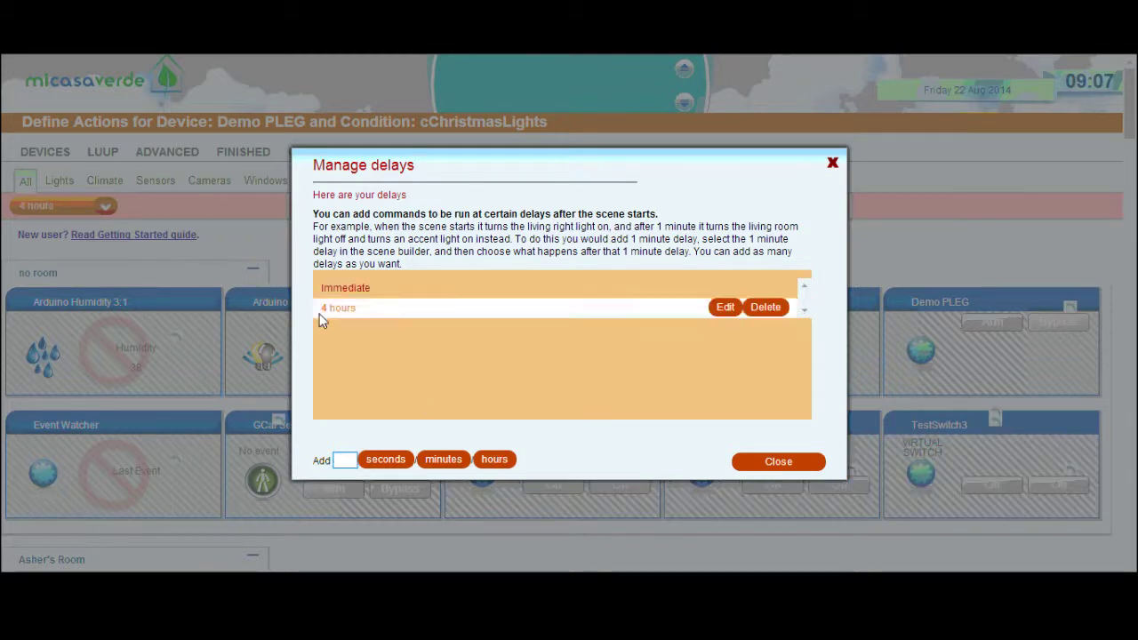
click(779, 462)
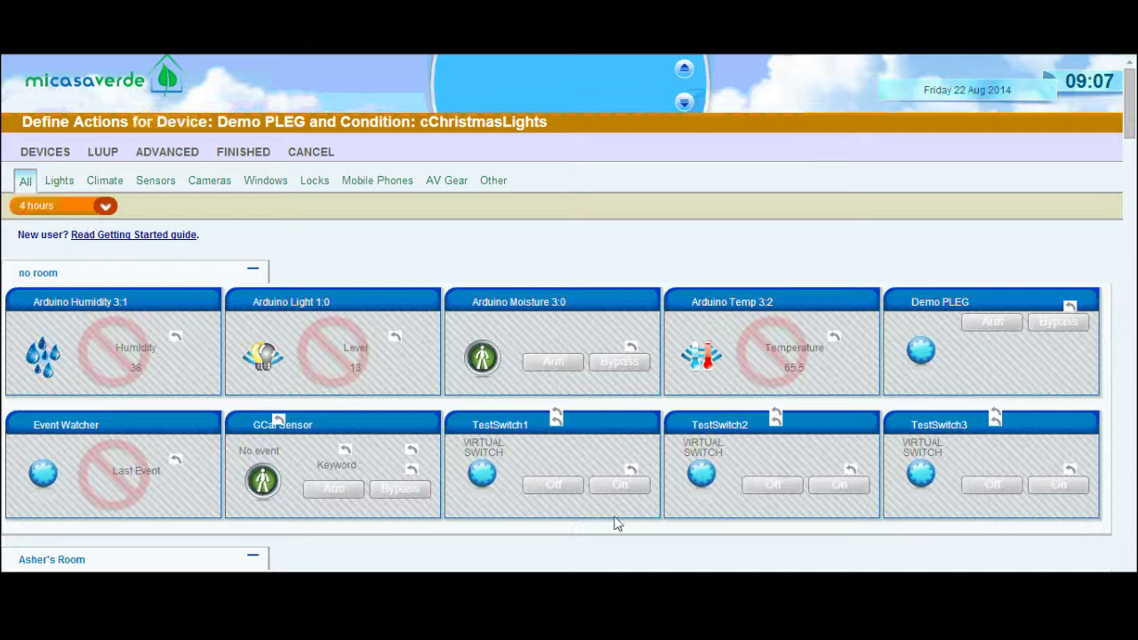
- Turn all three TestSwitches off after the 4-hour delay and finish the actions
click(564, 495)
click(757, 489)
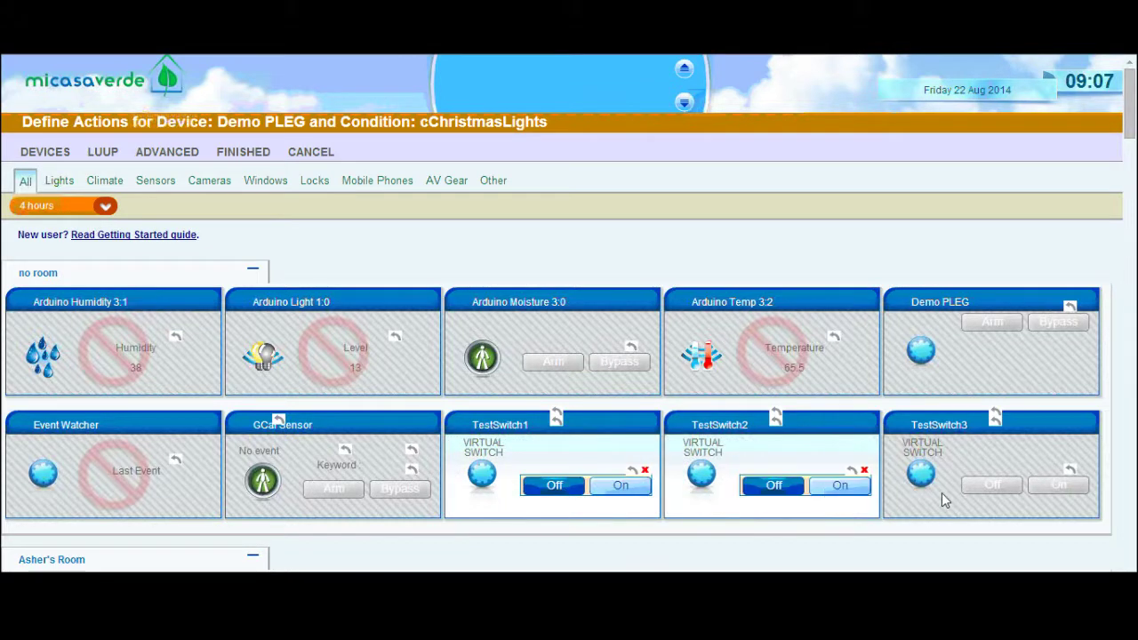
click(989, 494)
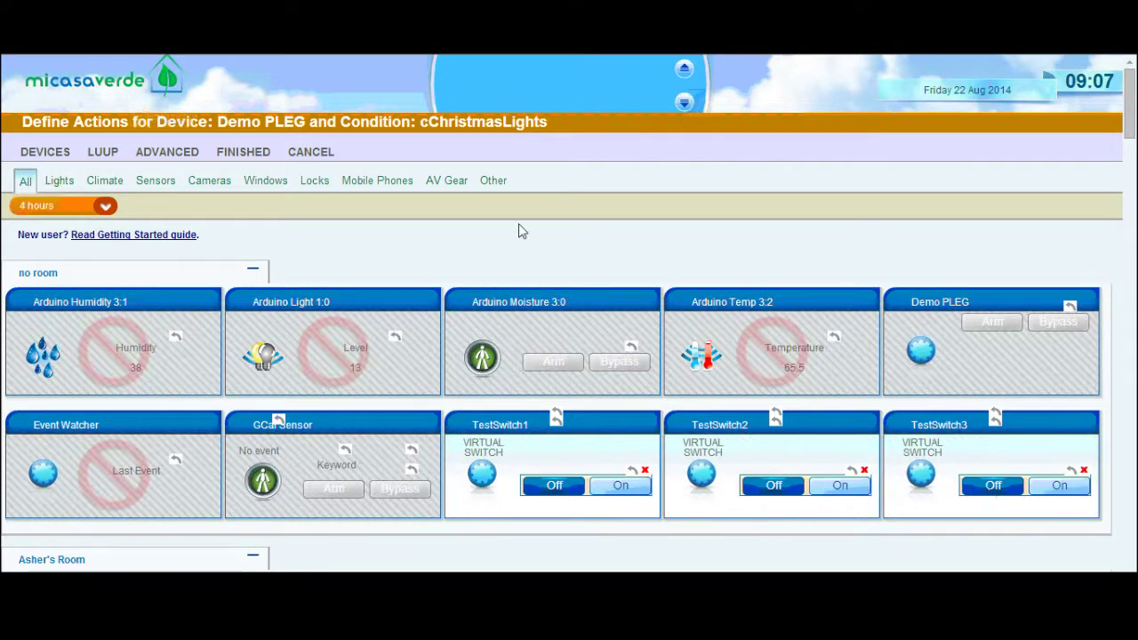
click(252, 153)
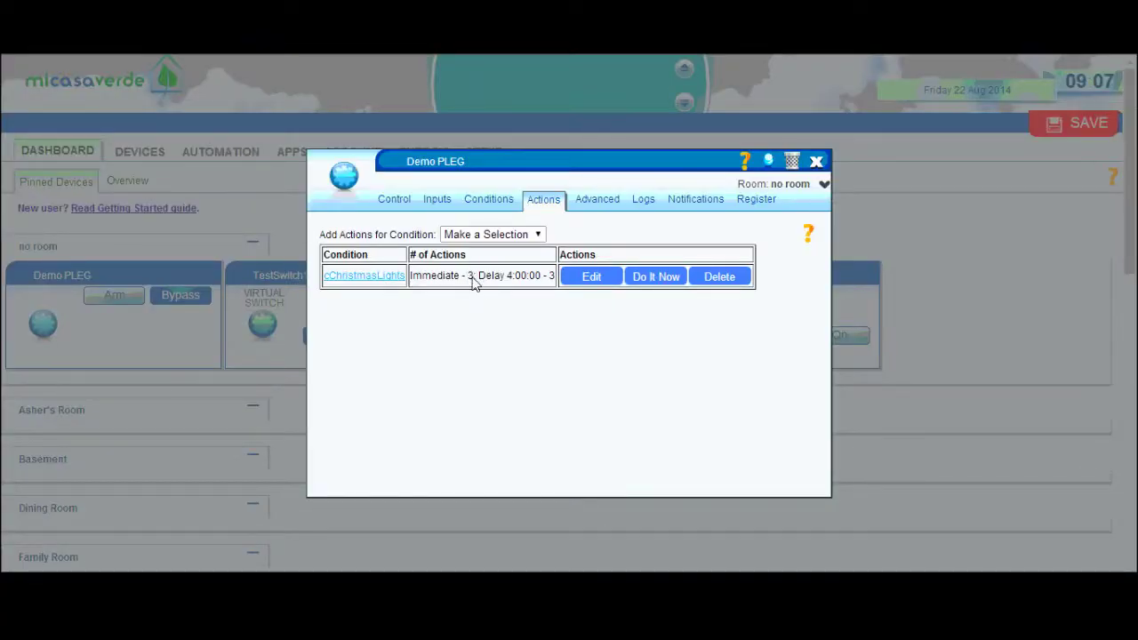
- Point out the immediate and 4:00:00 delayed action counts, then close Demo PLEG and save
drag(473, 281, 458, 283)
drag(552, 278, 500, 285)
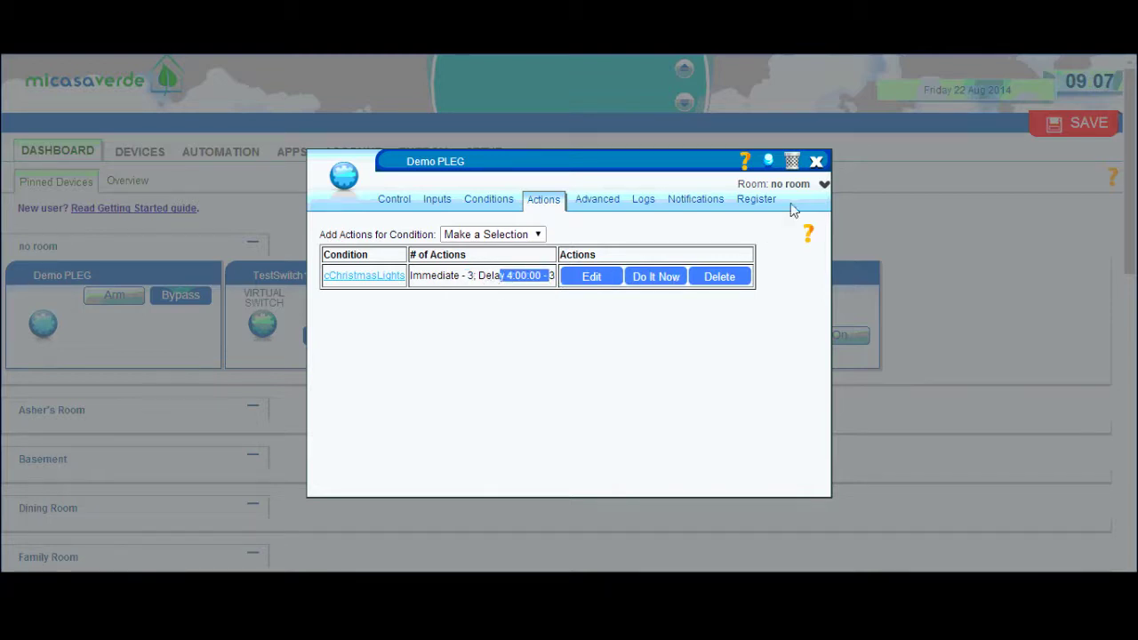
click(815, 162)
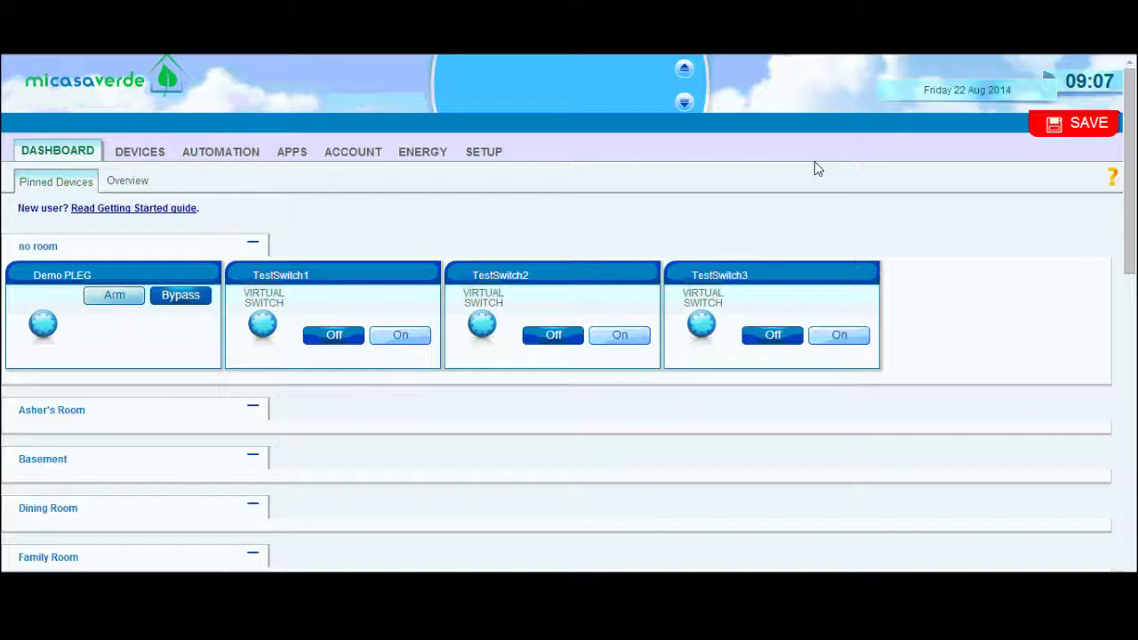
click(1076, 130)
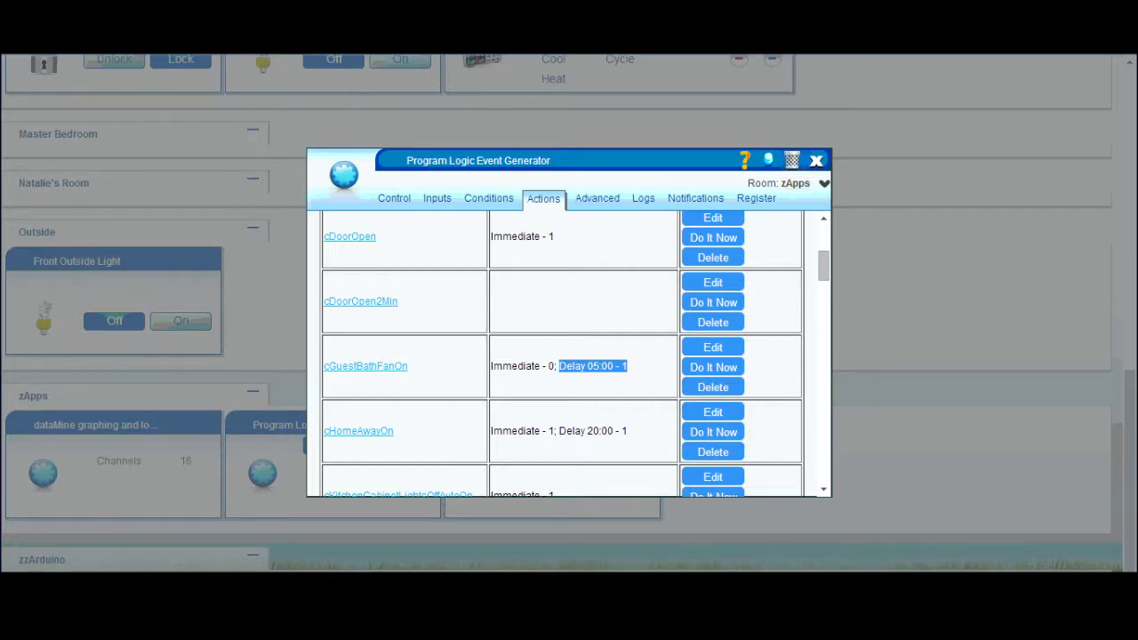
- In the Conditions list, append 'Auto' to the kitchen cabinet condition's name
click(482, 199)
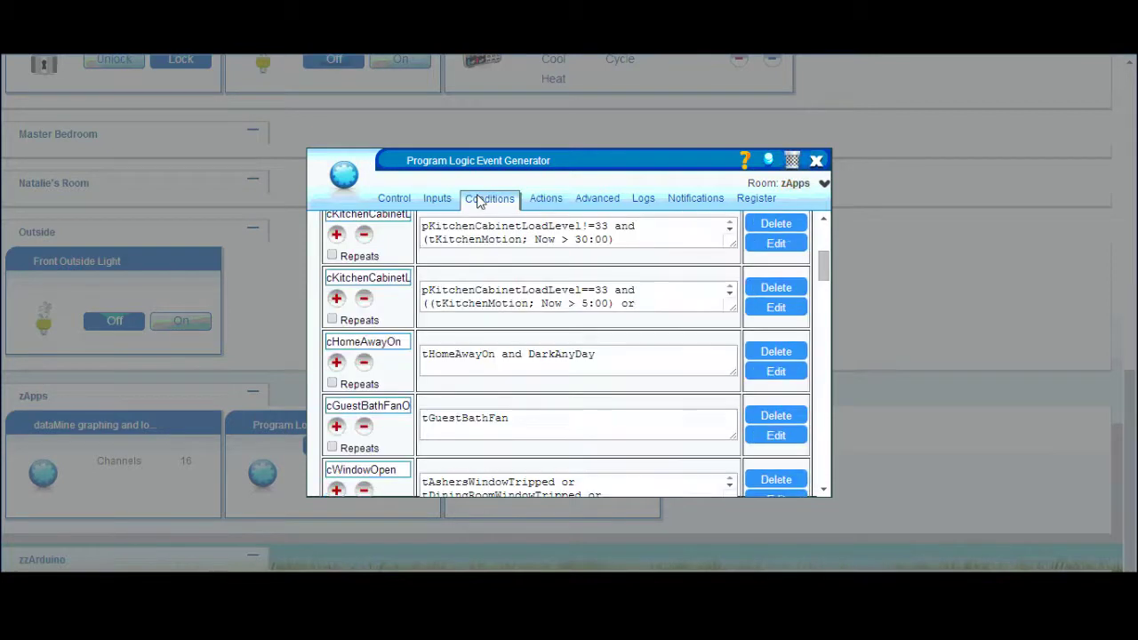
scroll(475, 285, up, 3)
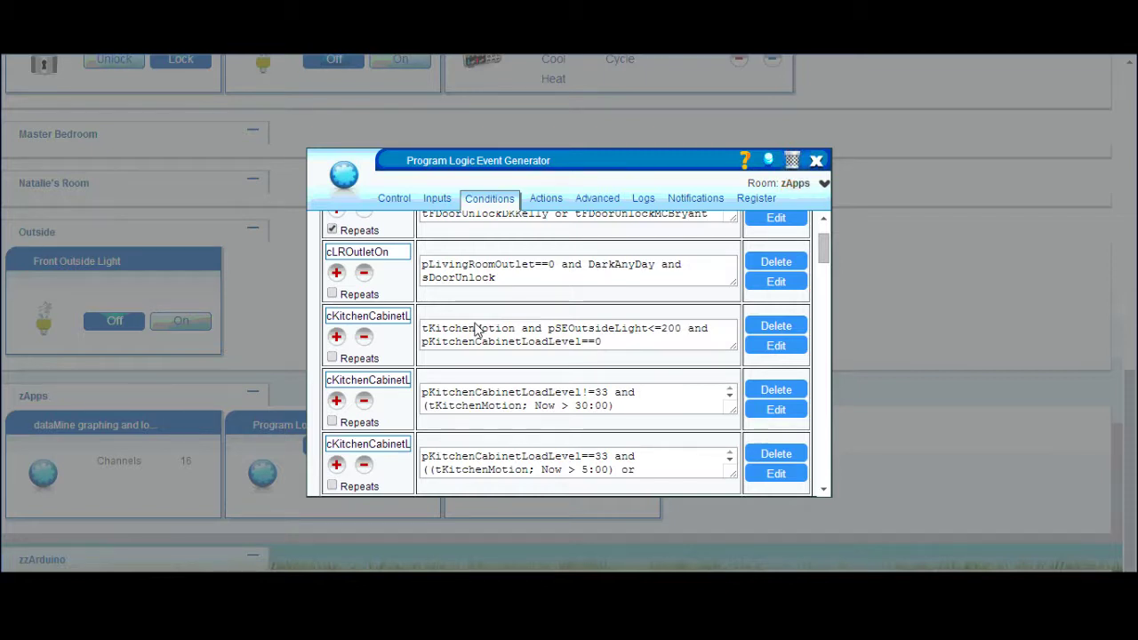
click(406, 321)
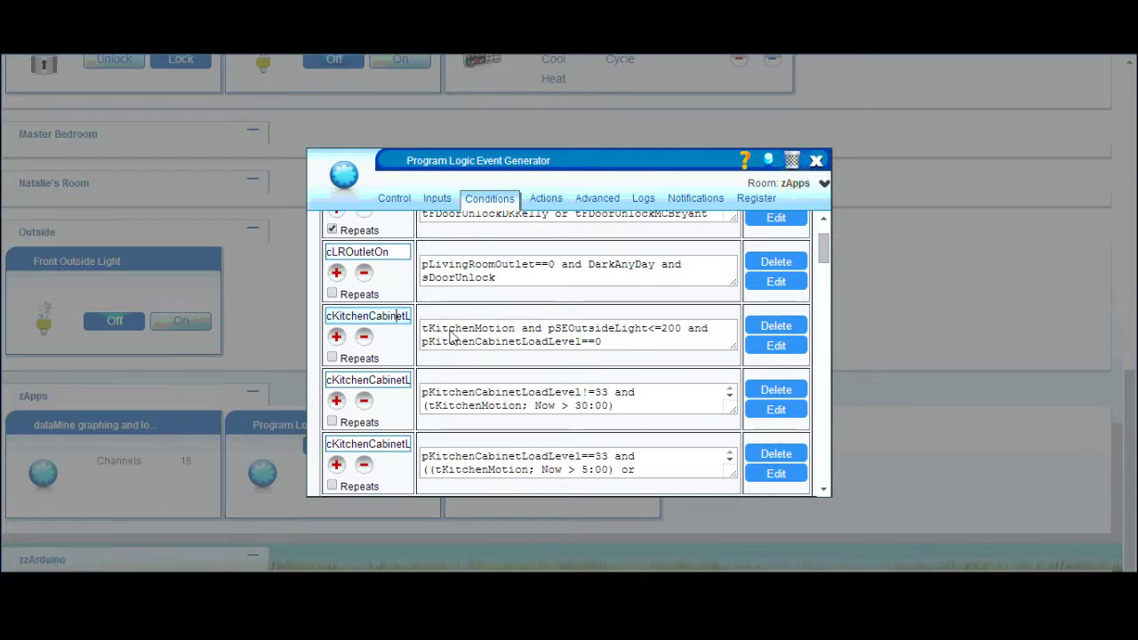
key(Right)
key(Right)
key(Right)
key(Right)
key(Right)
key(Right)
key(Right)
key(Right)
key(Right)
key(Right)
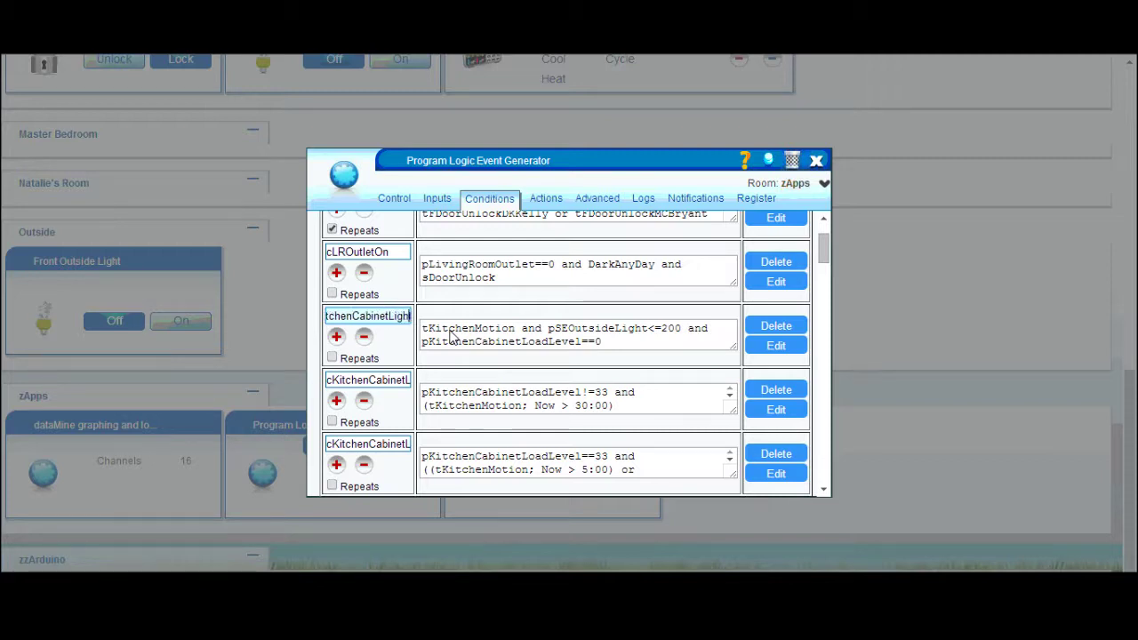
text(Auto)
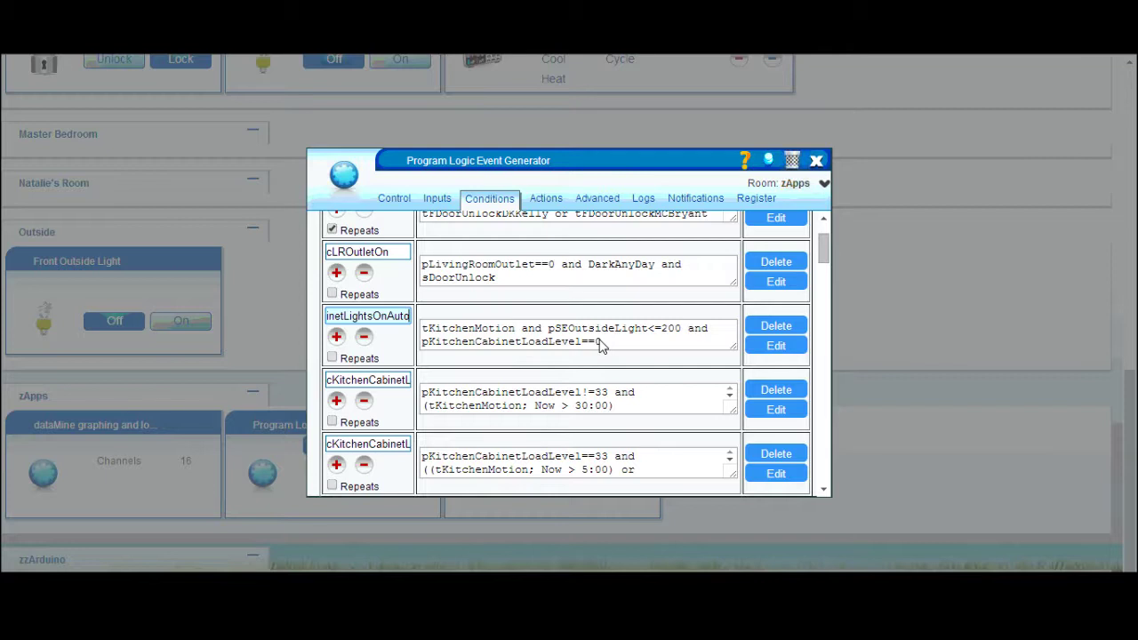
- Scroll the actions to cKitchenCabinetLightsOnAuto and cancel its action editor without changes
click(546, 199)
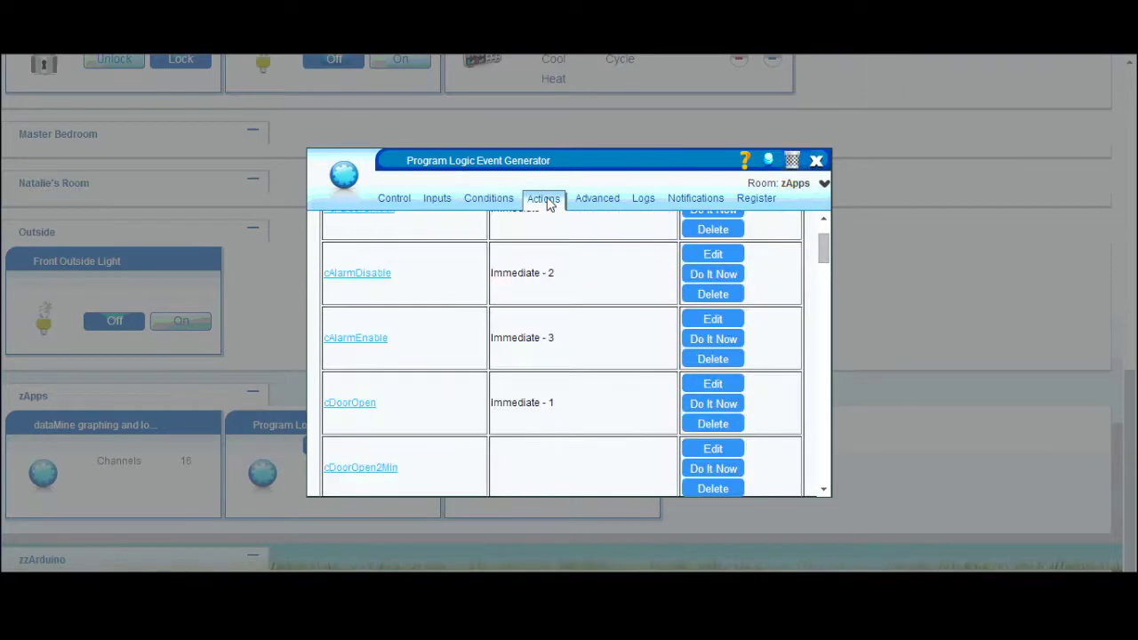
scroll(534, 391, down, 5)
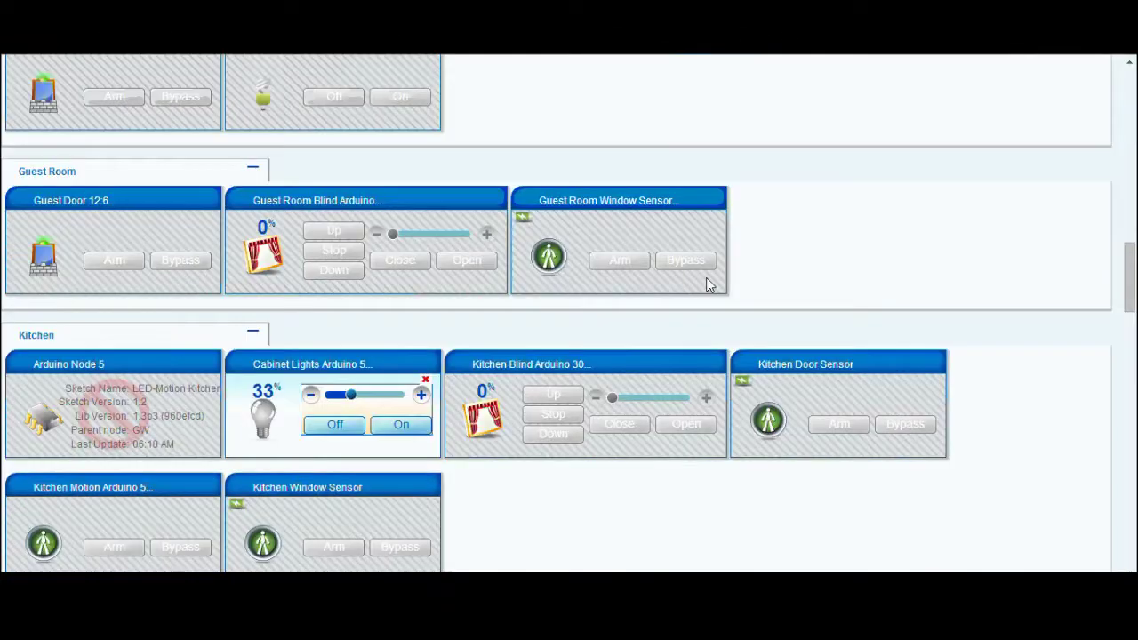
scroll(321, 320, down, 1)
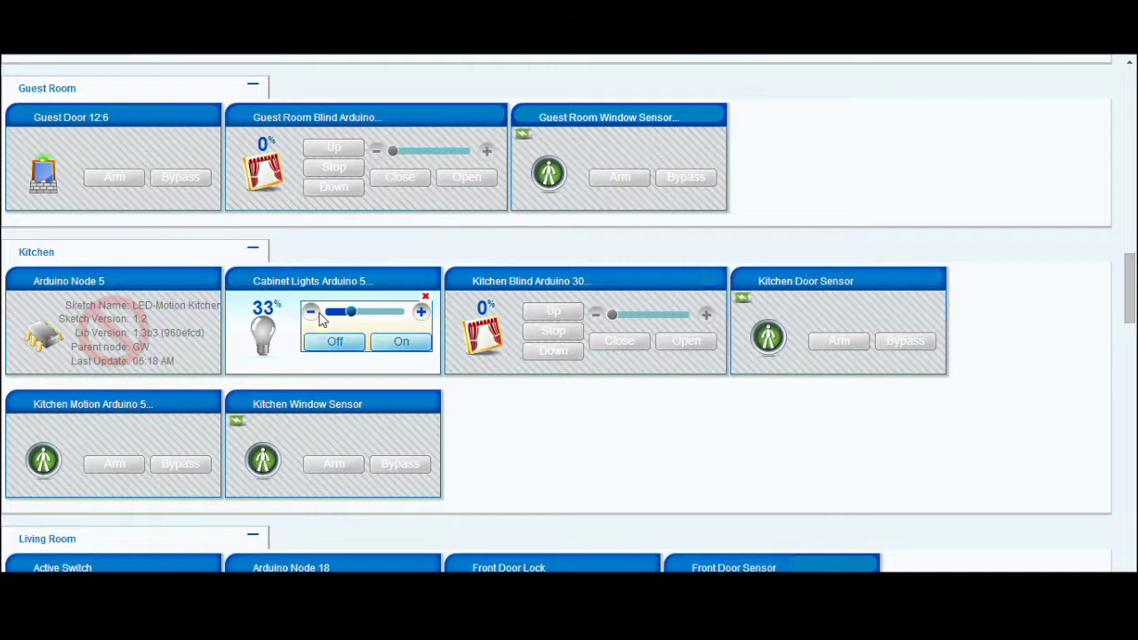
scroll(321, 320, down, 5)
scroll(323, 267, up, 15)
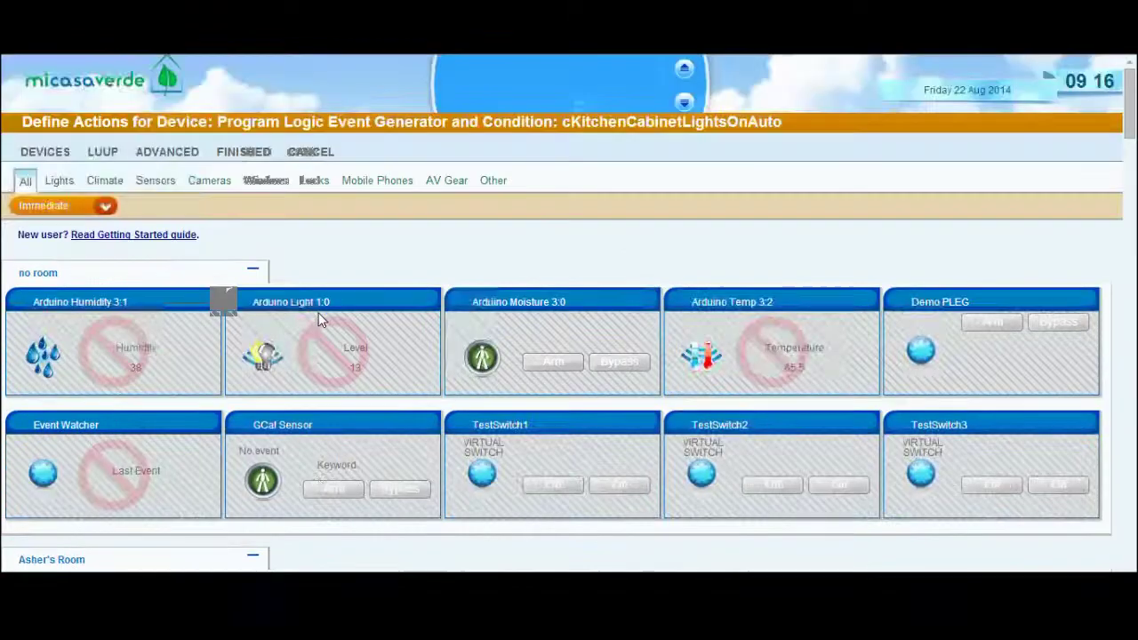
click(310, 152)
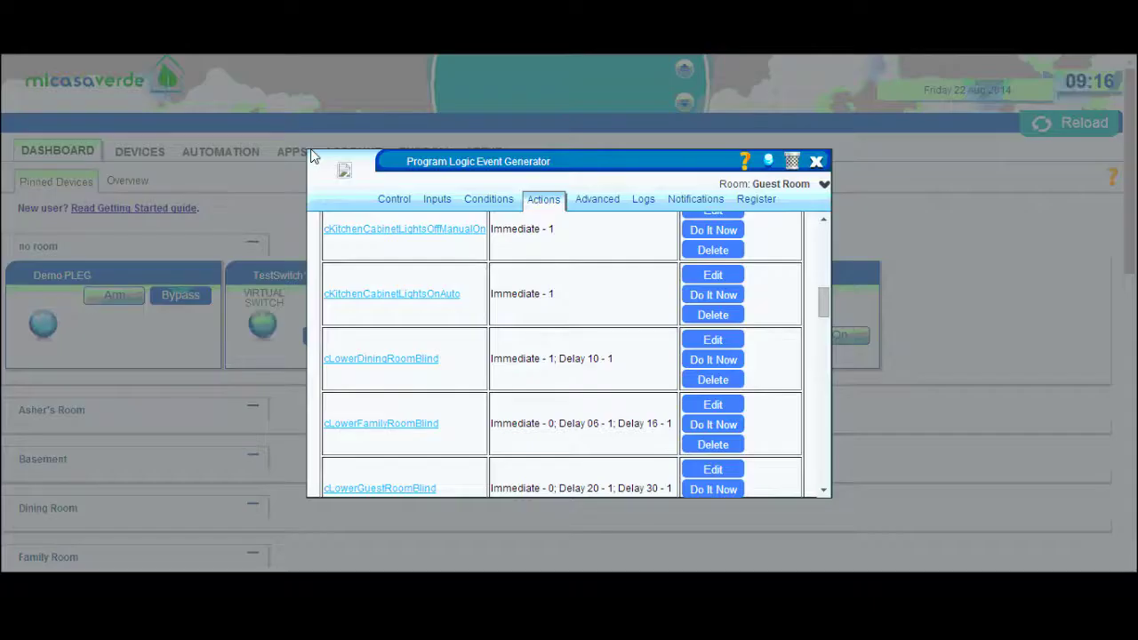
- Scroll up to the kitchen cabinet conditions and reveal the full names of the fourth and fifth
click(489, 201)
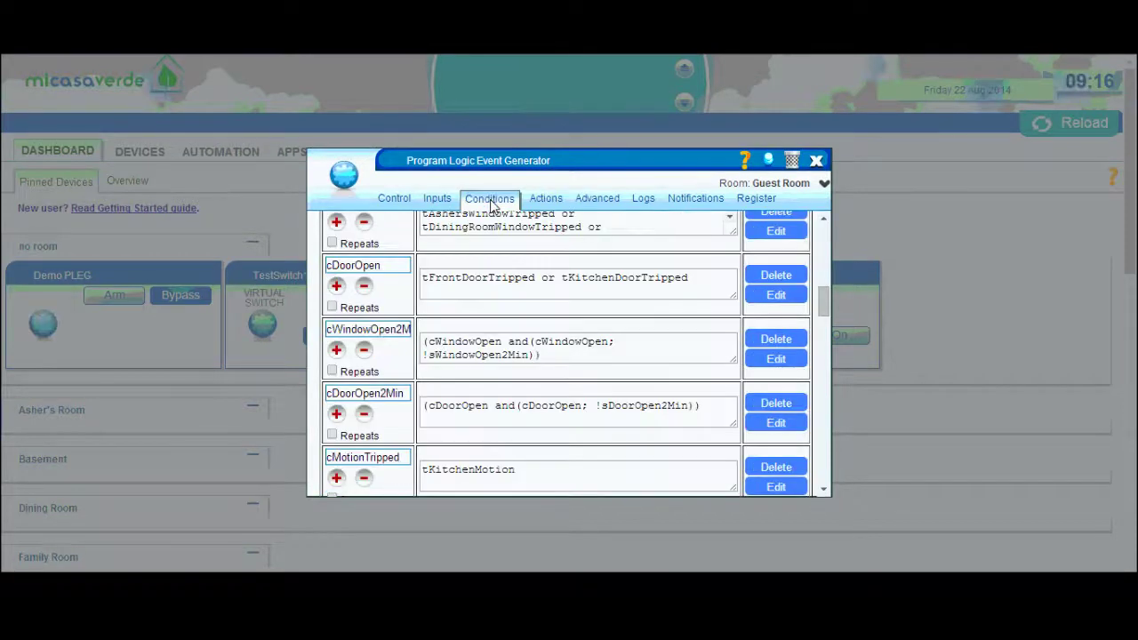
scroll(510, 353, up, 5)
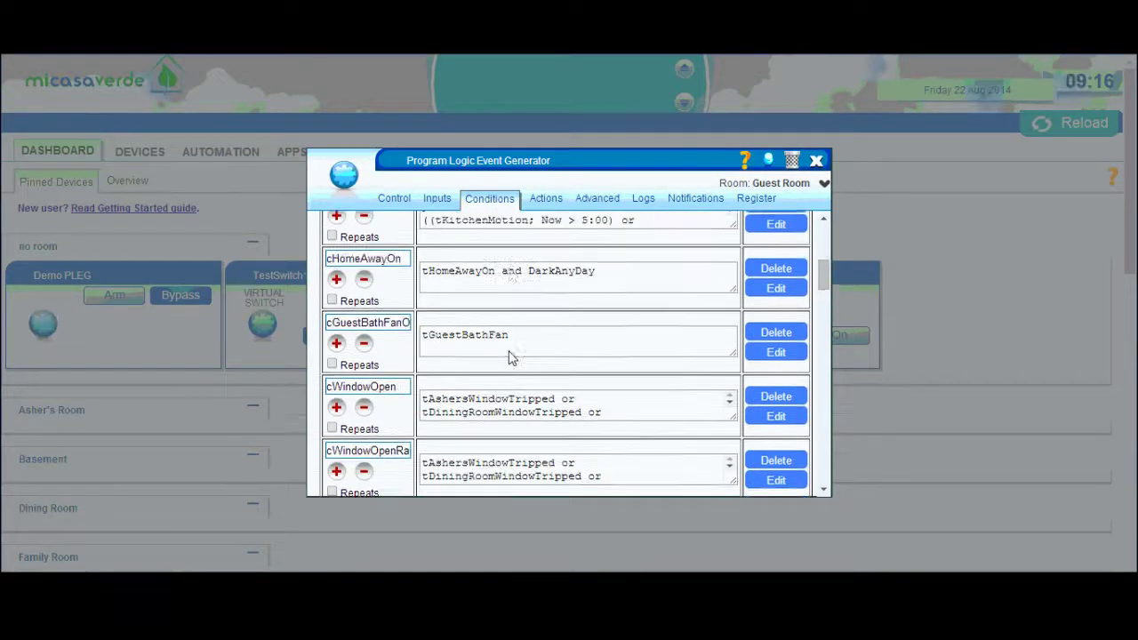
scroll(511, 353, up, 3)
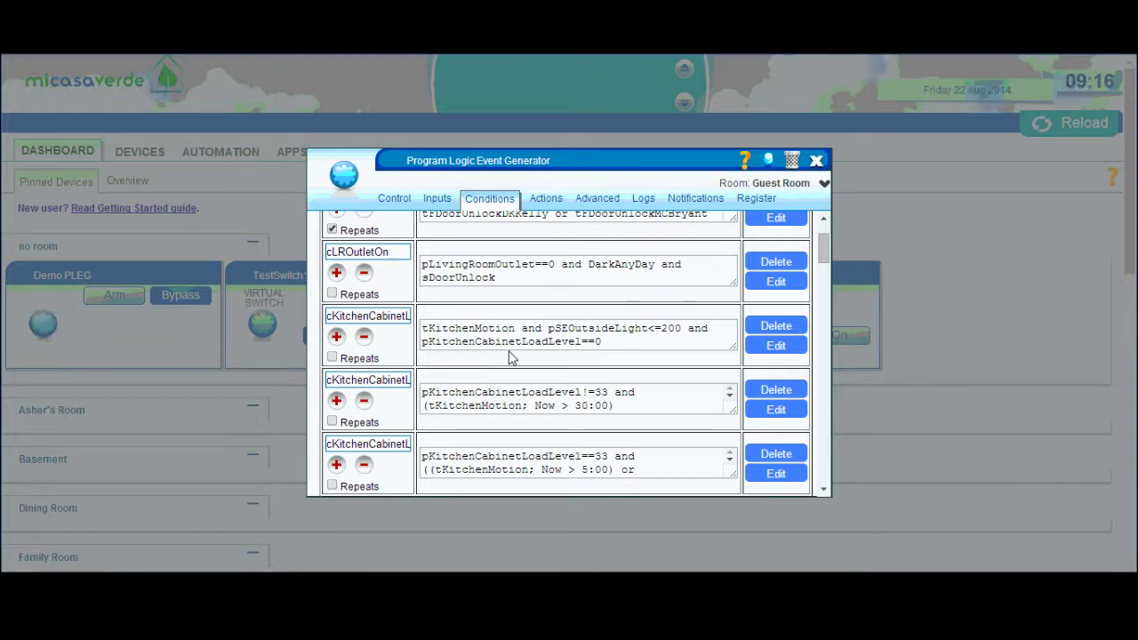
click(397, 382)
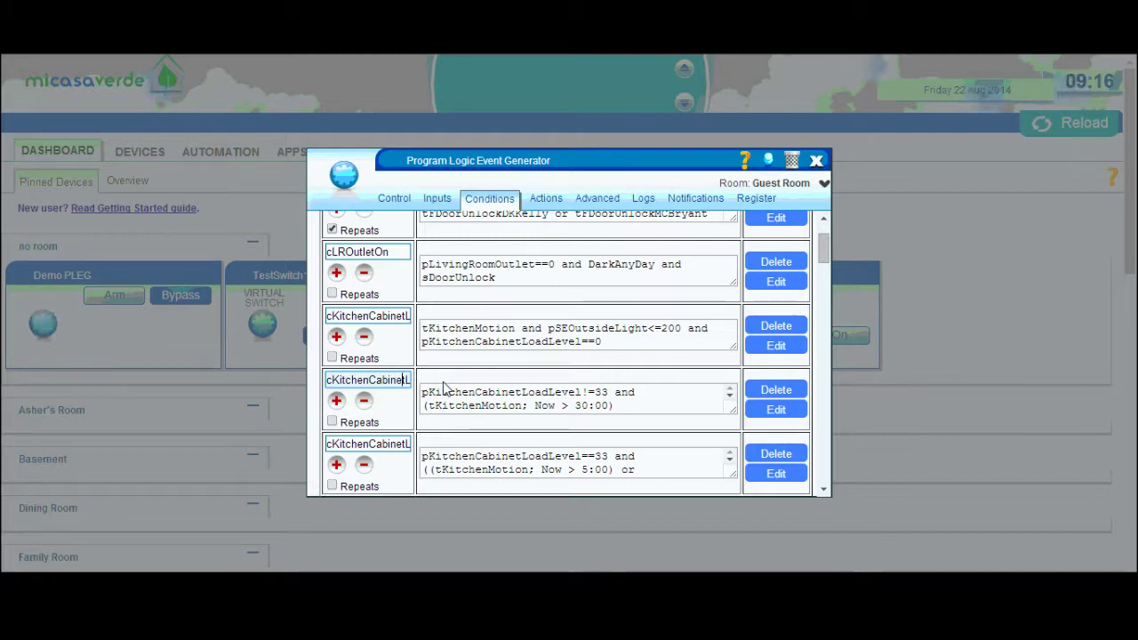
key(Right)
key(Right)
key(Right)
key(Right)
key(Right)
key(Right)
key(Right)
key(Right)
key(Right)
key(Right)
key(Right)
key(Right)
key(Right)
key(Right)
key(Right)
key(Right)
key(Right)
key(Right)
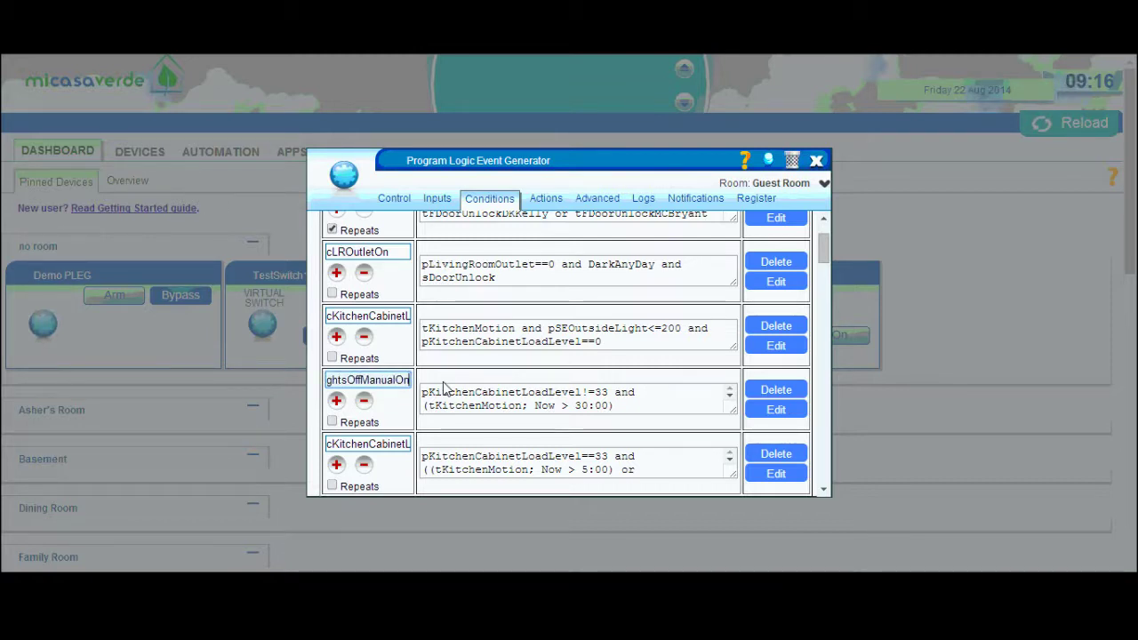
click(398, 447)
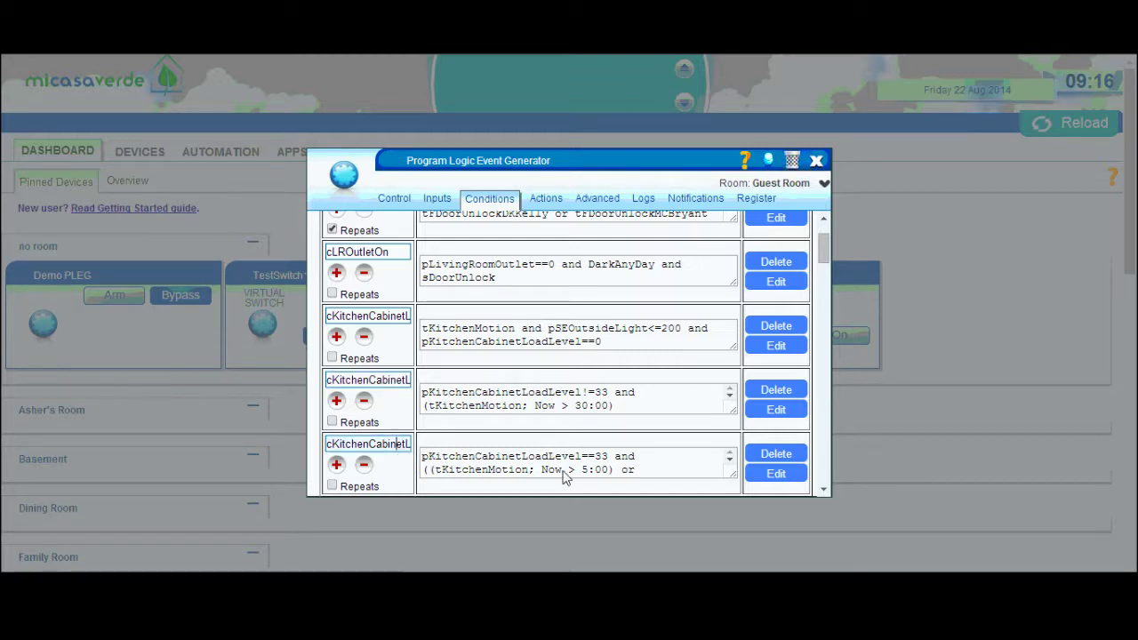
key(Right)
key(Right)
key(Right)
key(Right)
key(Right)
key(Right)
key(Right)
key(Right)
key(Right)
key(Right)
key(Right)
key(Right)
key(Right)
key(Right)
key(Right)
key(Right)
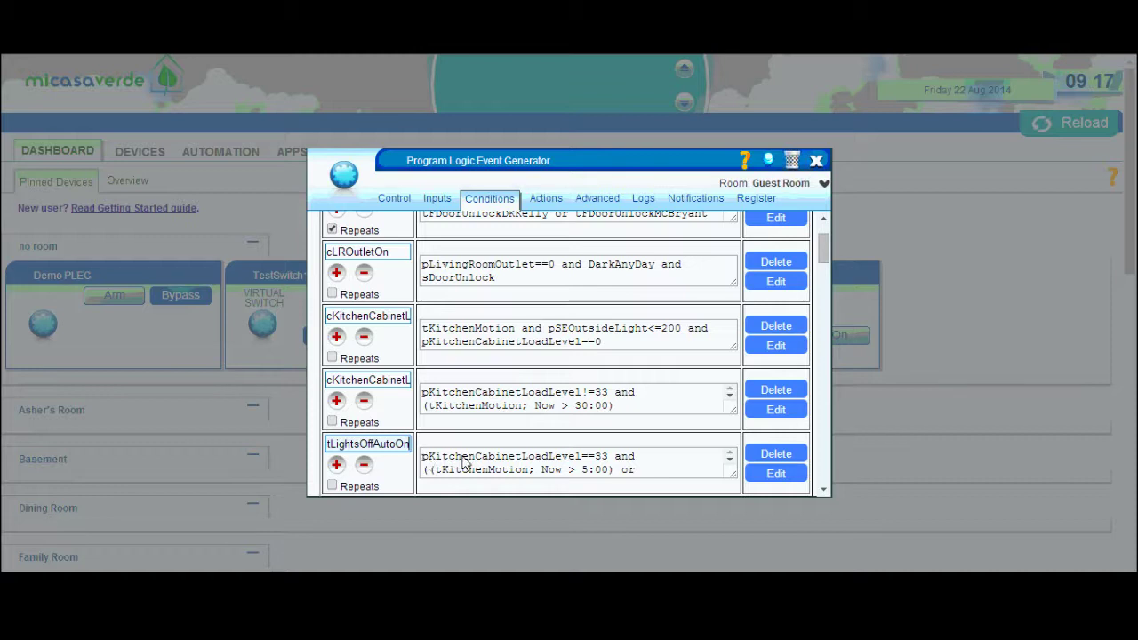
- Point out the load-level test, then enlarge the fifth condition's box to show every line
drag(608, 460, 587, 464)
click(587, 463)
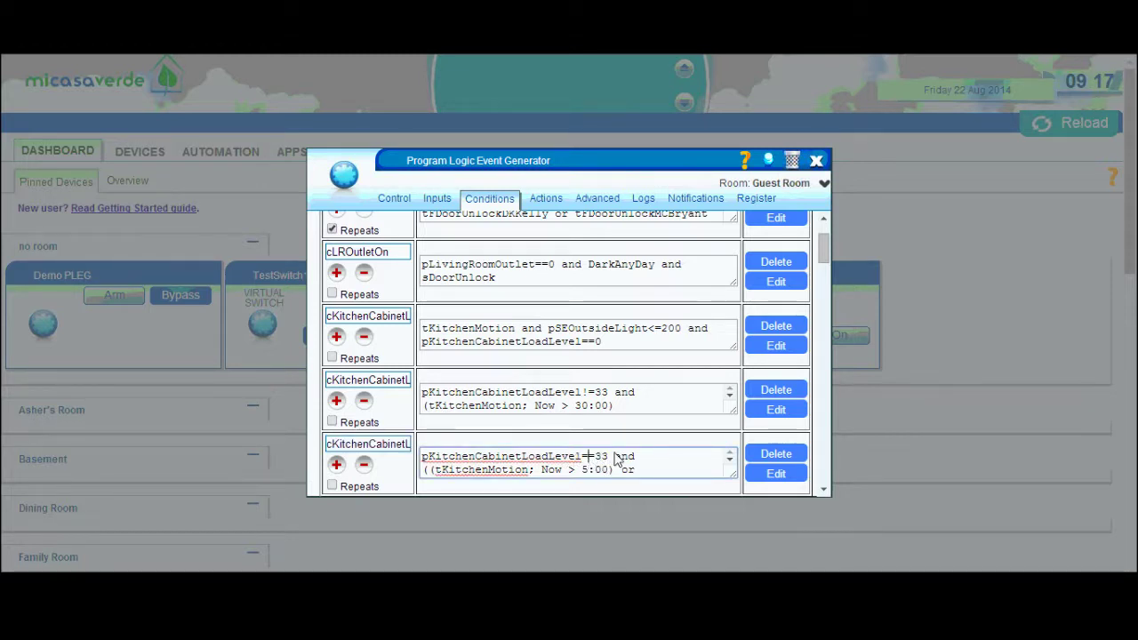
click(729, 464)
drag(733, 477, 730, 503)
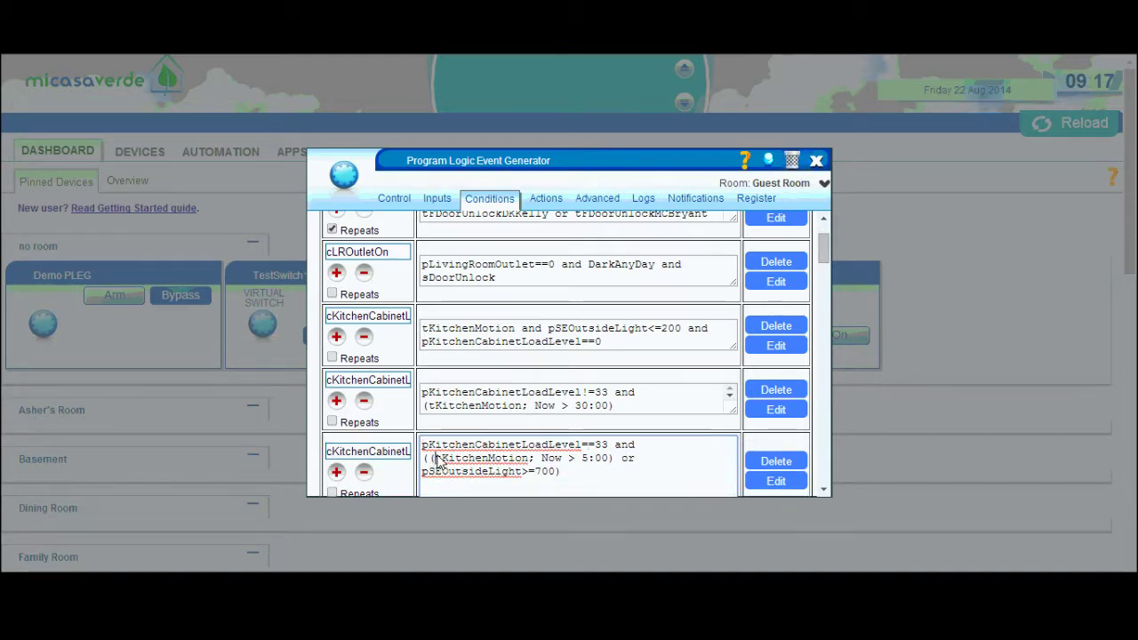
- Highlight tKitchenMotion and the Now > 5:00 timing in the fifth condition to explain them
drag(434, 459, 517, 464)
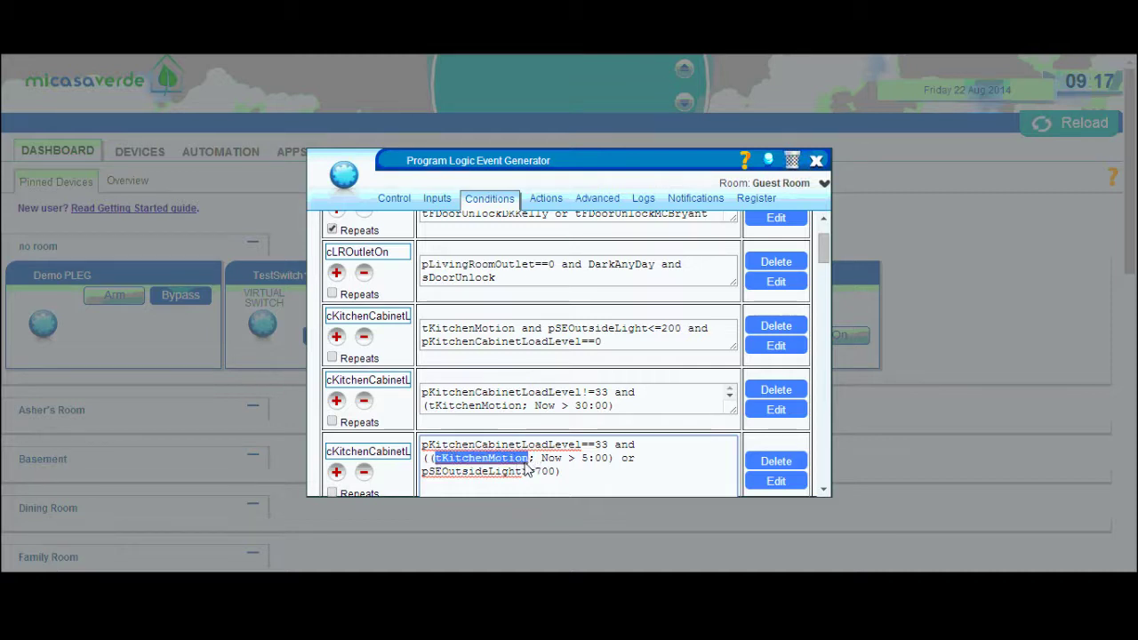
click(534, 459)
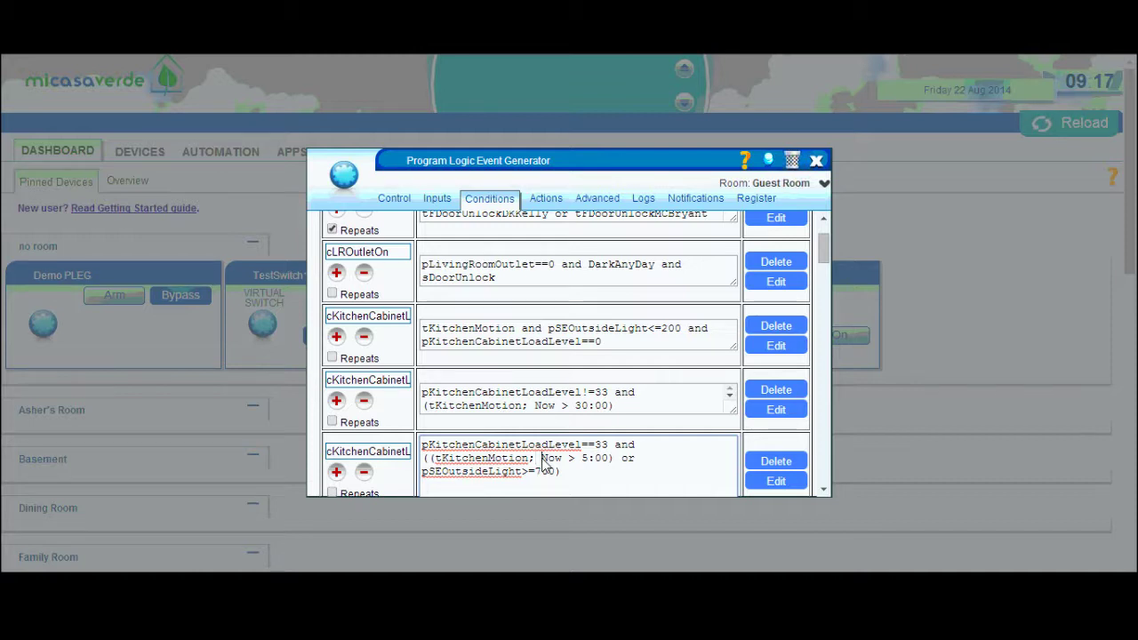
drag(542, 463, 610, 460)
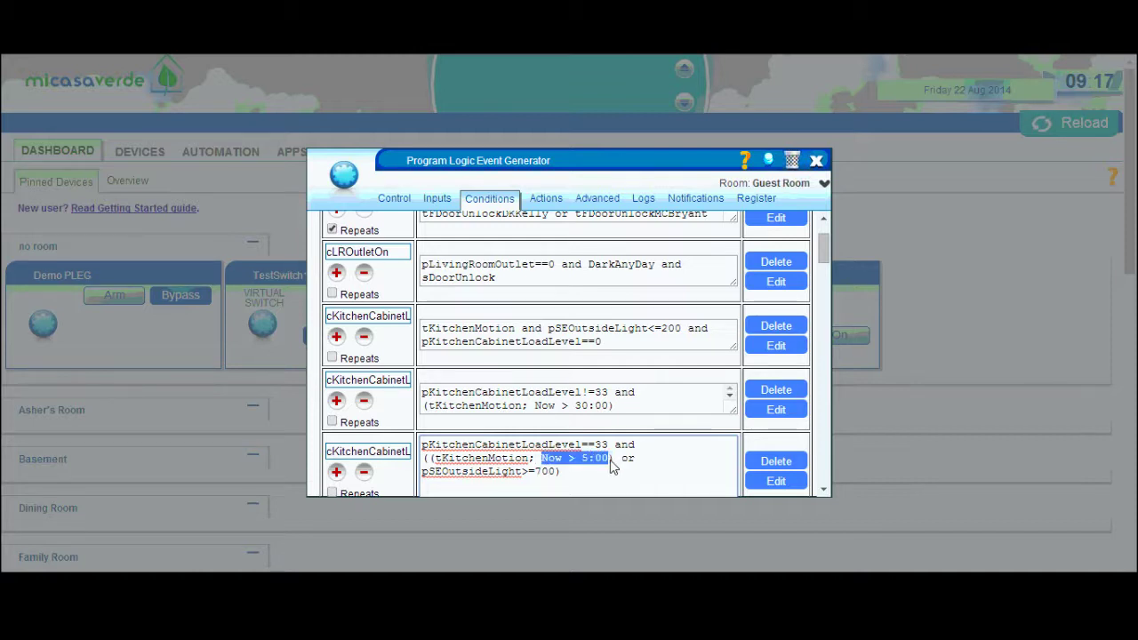
click(468, 457)
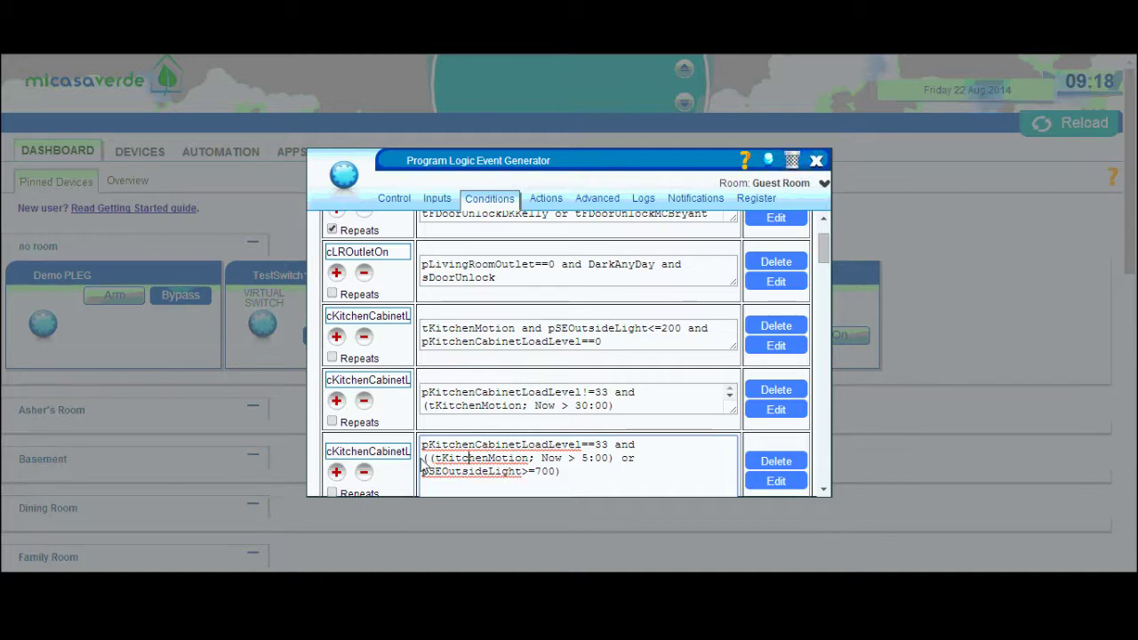
drag(423, 464, 562, 473)
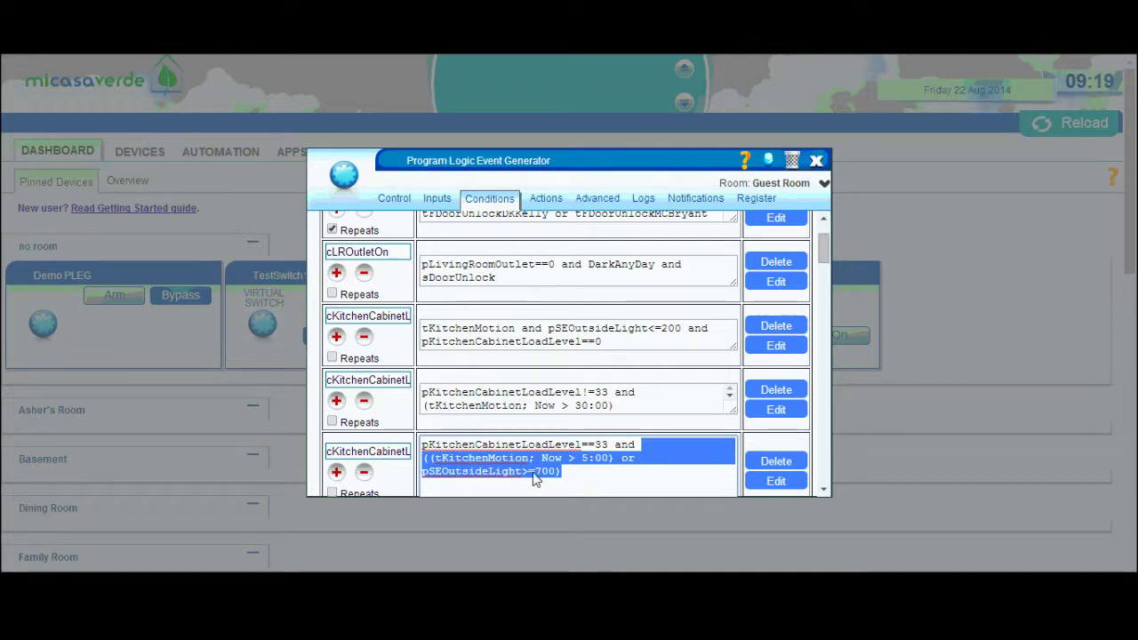
click(569, 471)
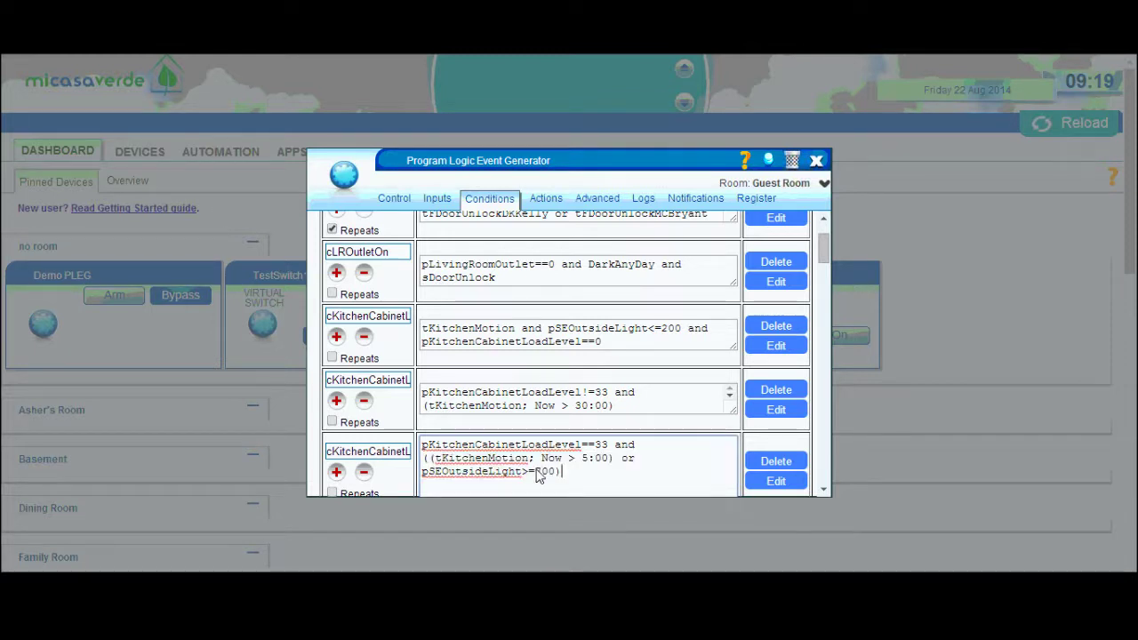
drag(568, 471, 419, 460)
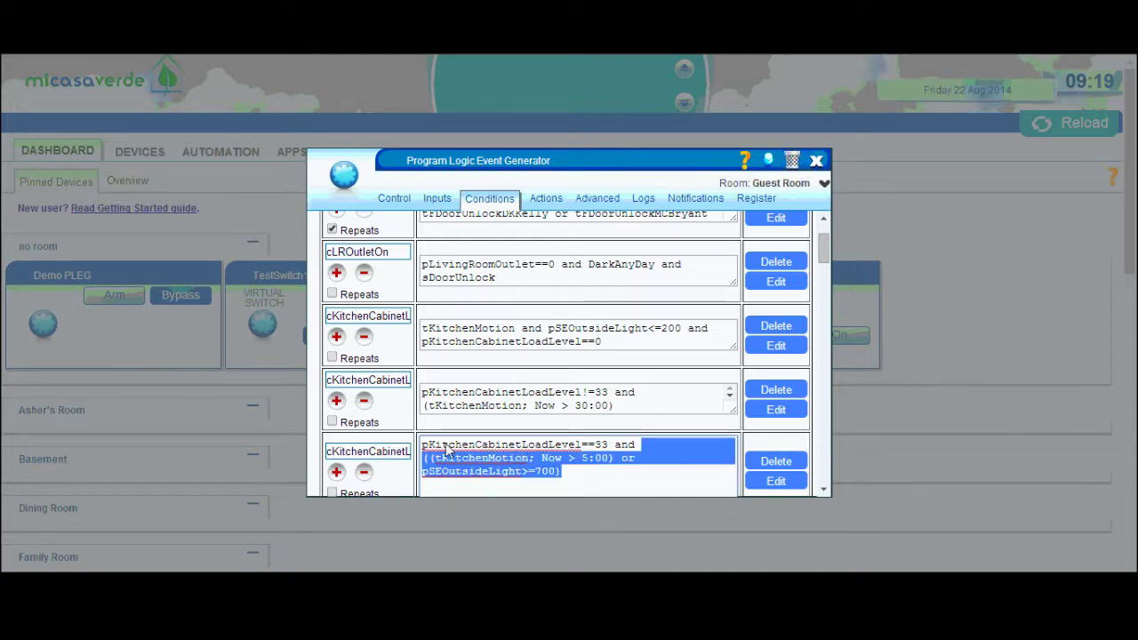
click(593, 459)
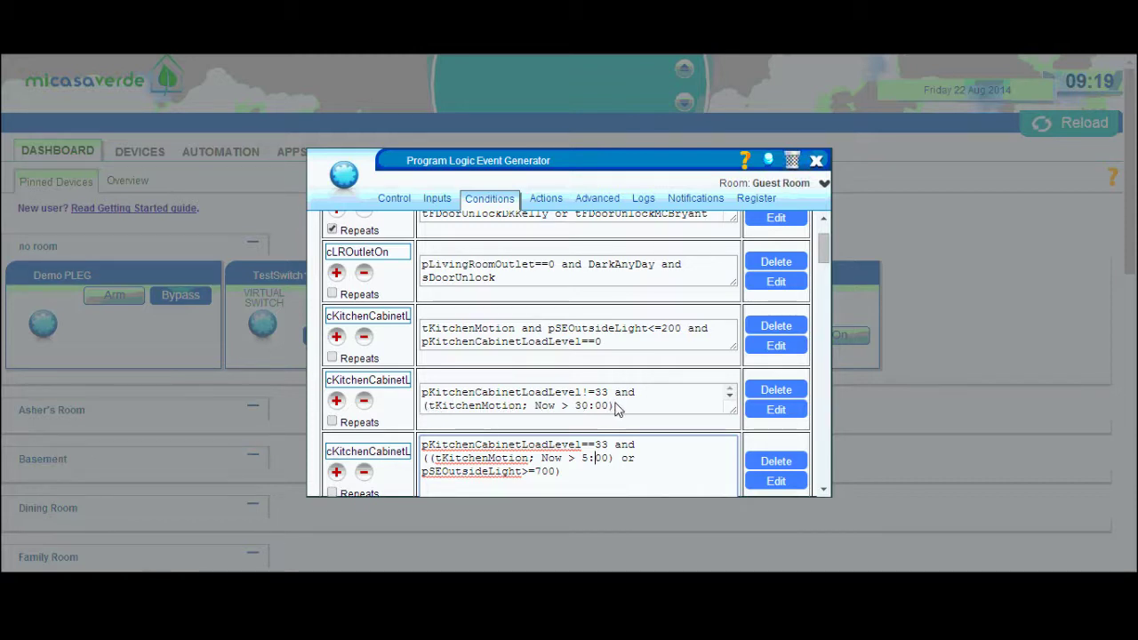
- Change the fourth condition to (pKitchenCabinetLoadLevel!=33 and pKitchenCabinetLoadLevel!=0) and enlarge its box
click(424, 392)
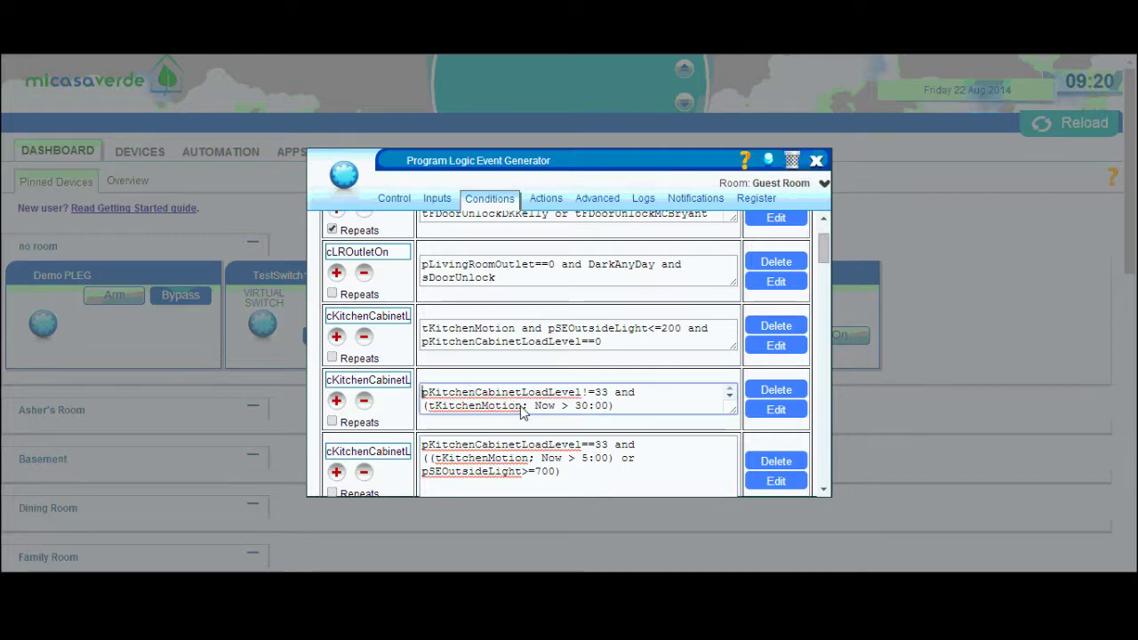
shift+click(608, 398)
key(ctrl+c)
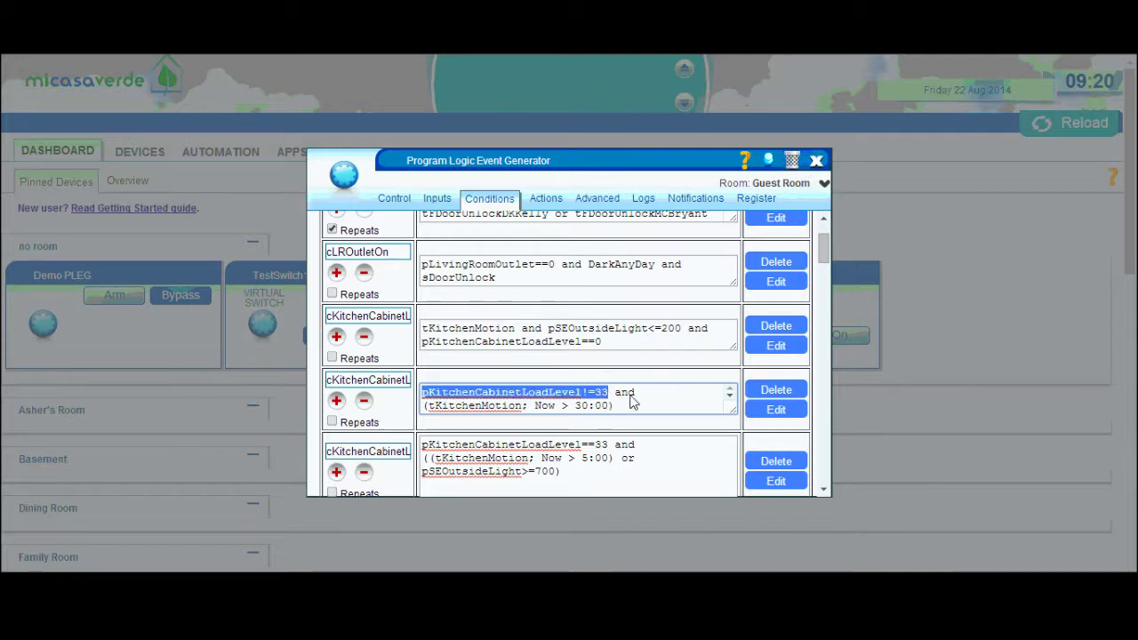
click(613, 398)
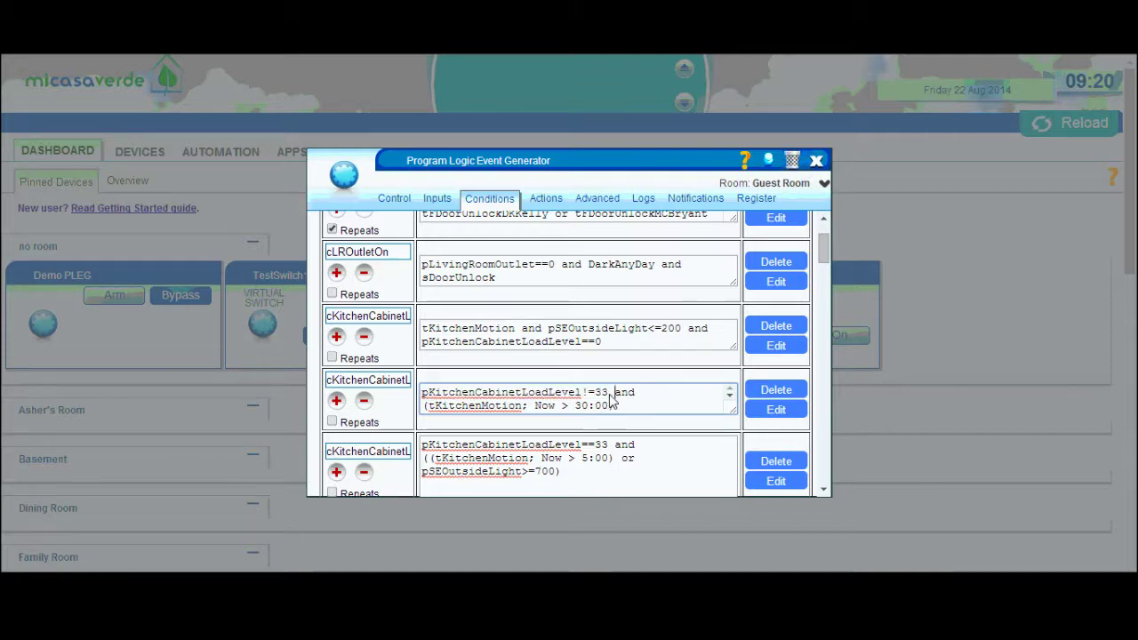
key(Home)
text(()
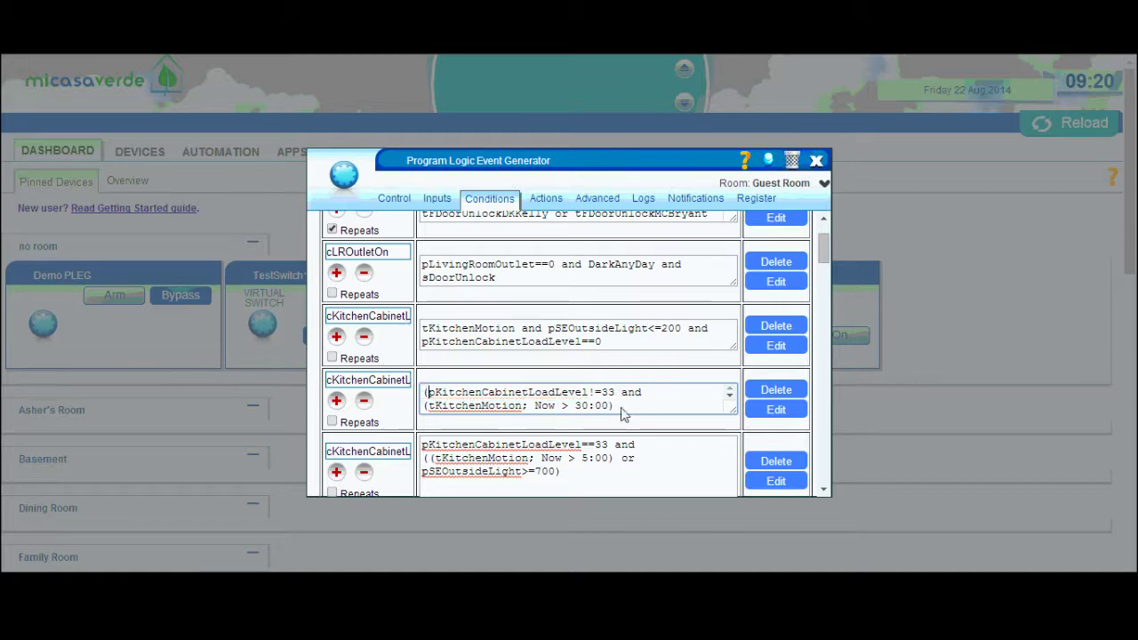
click(614, 393)
text(and)
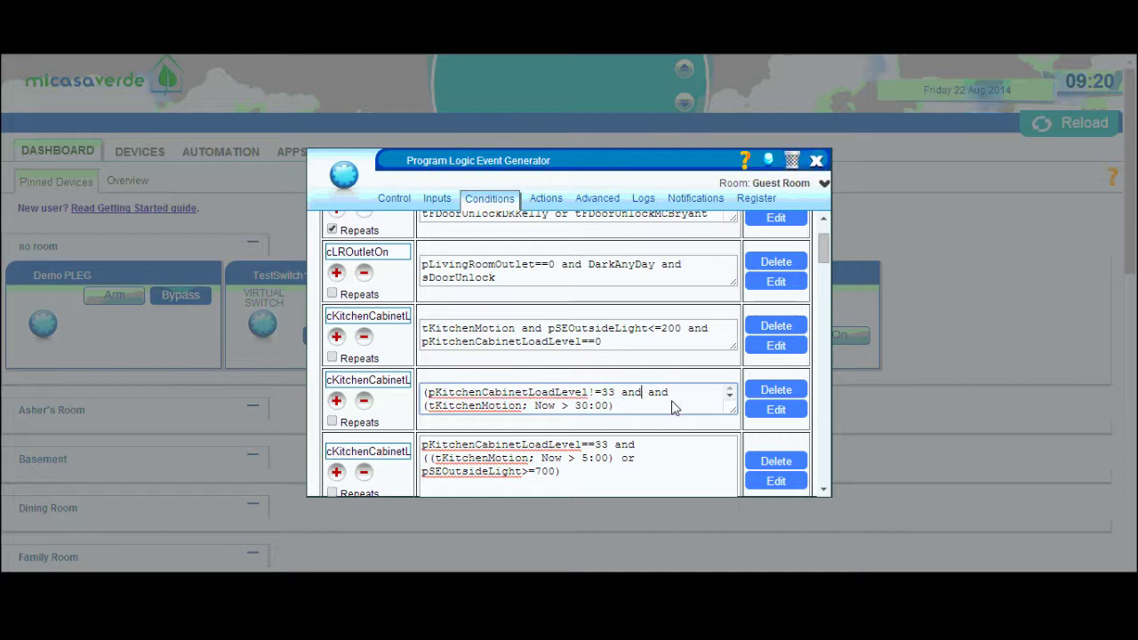
key(ctrl+v)
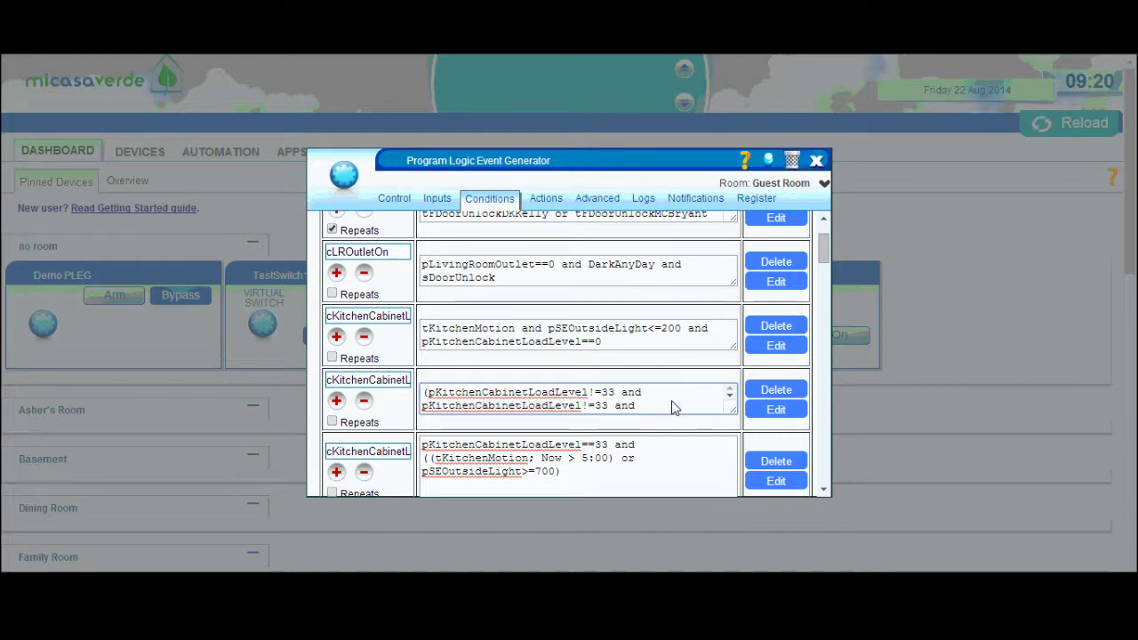
key(BackSpace)
key(BackSpace)
text(0))
drag(733, 415, 732, 426)
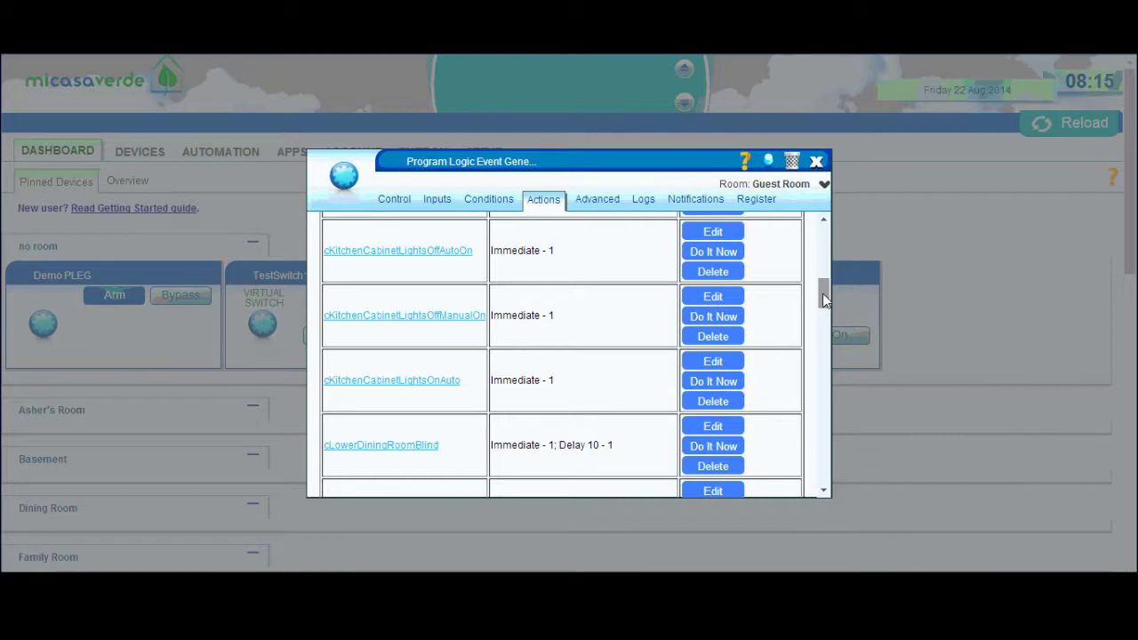
- Create a new schedule under Inputs > Schedules and name it sTestTimer
click(438, 200)
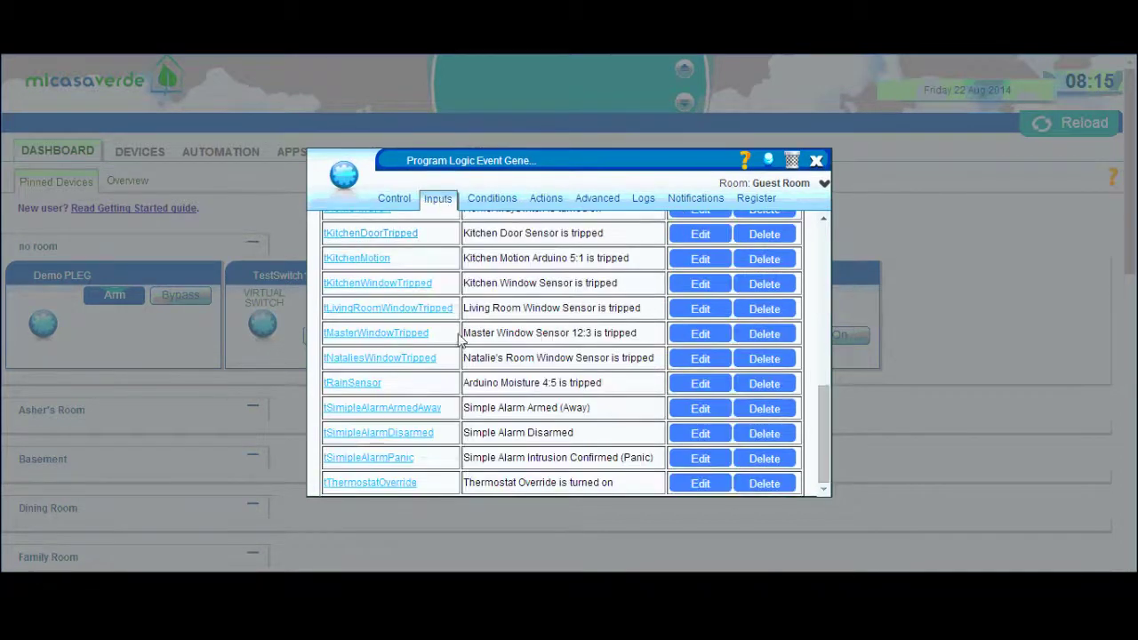
click(485, 240)
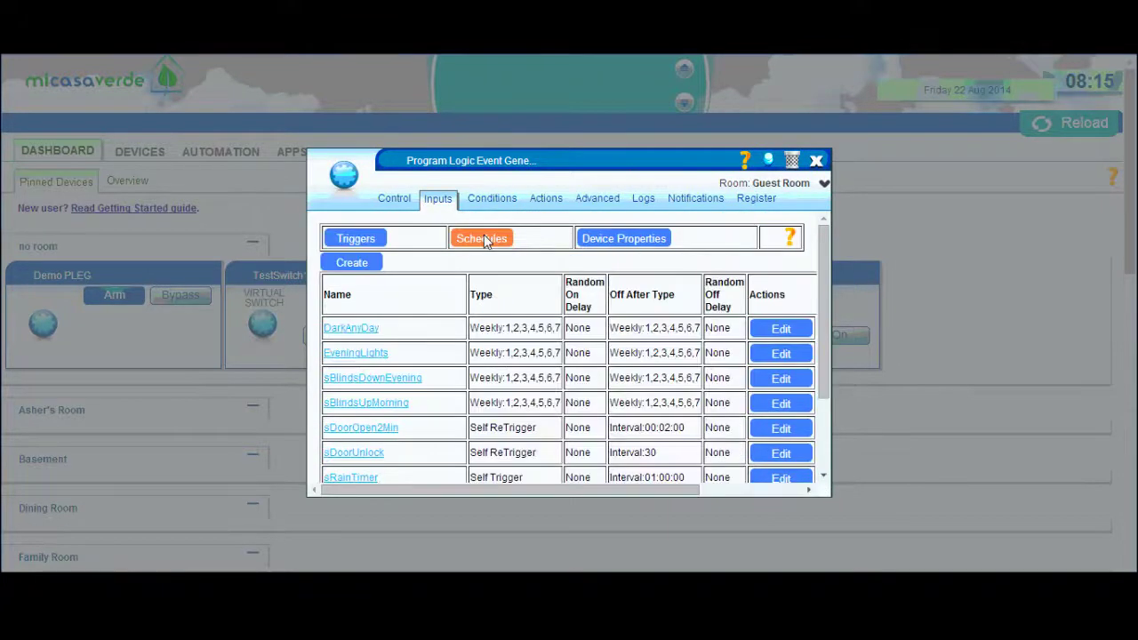
click(353, 263)
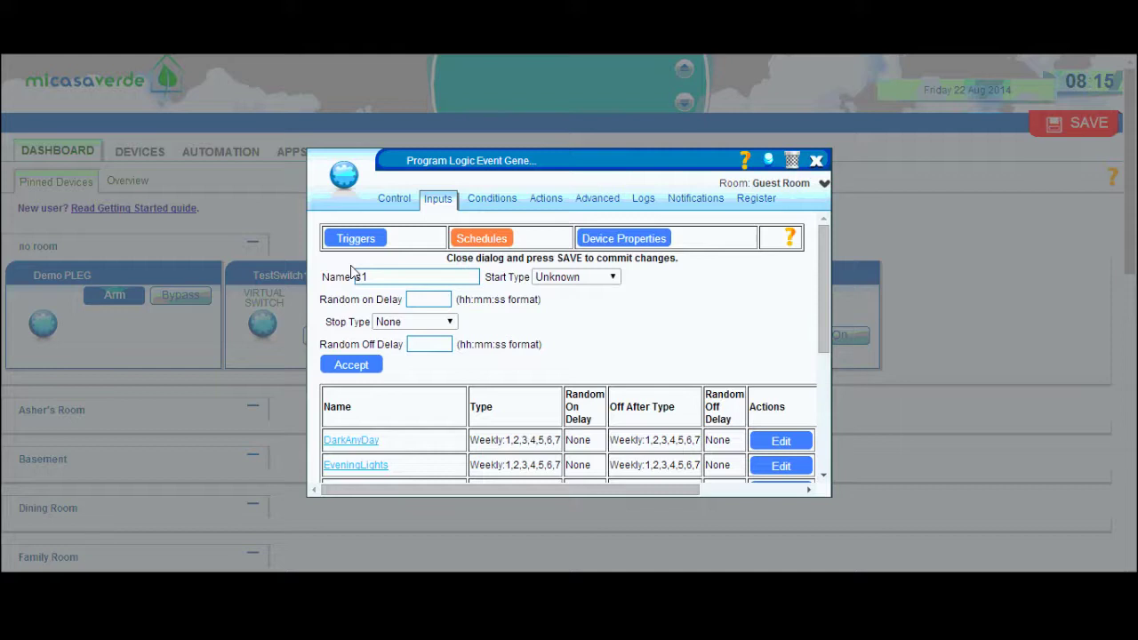
double_click(394, 283)
text(sTestTimer)
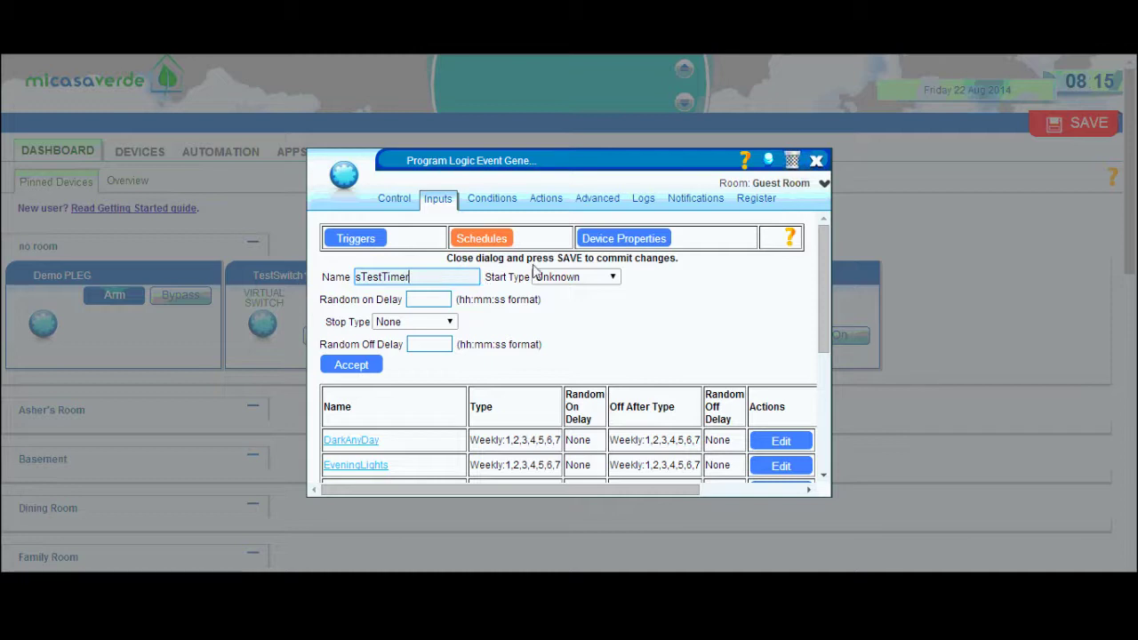
- Make sTestTimer a Self ReTrigger schedule stopping after a 02:00 Interval, and accept it
click(562, 278)
click(562, 278)
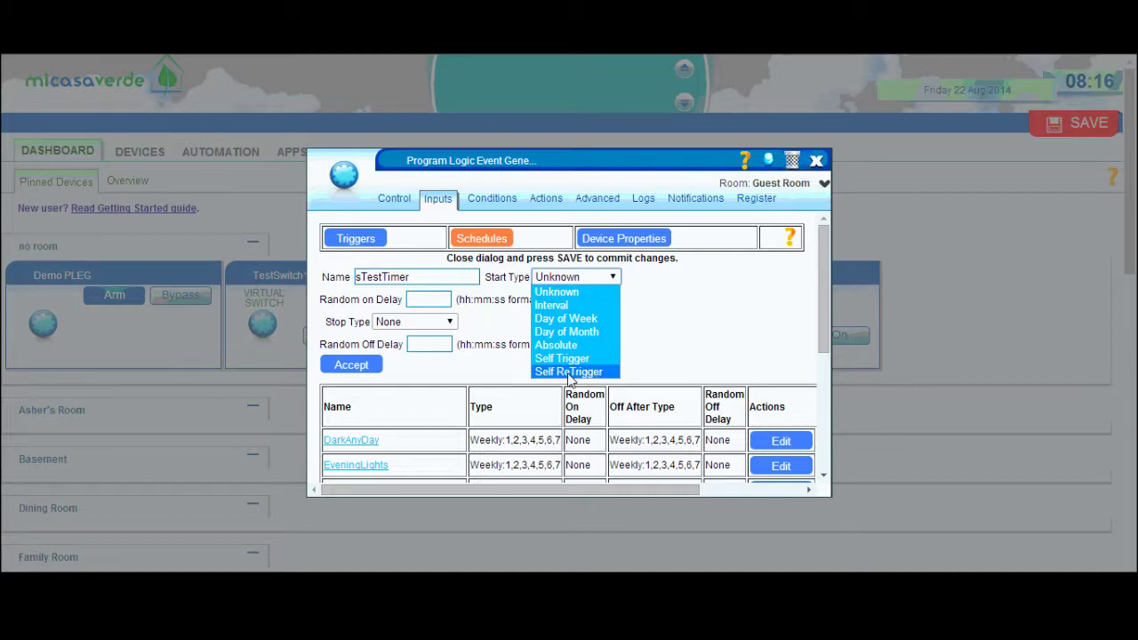
click(570, 372)
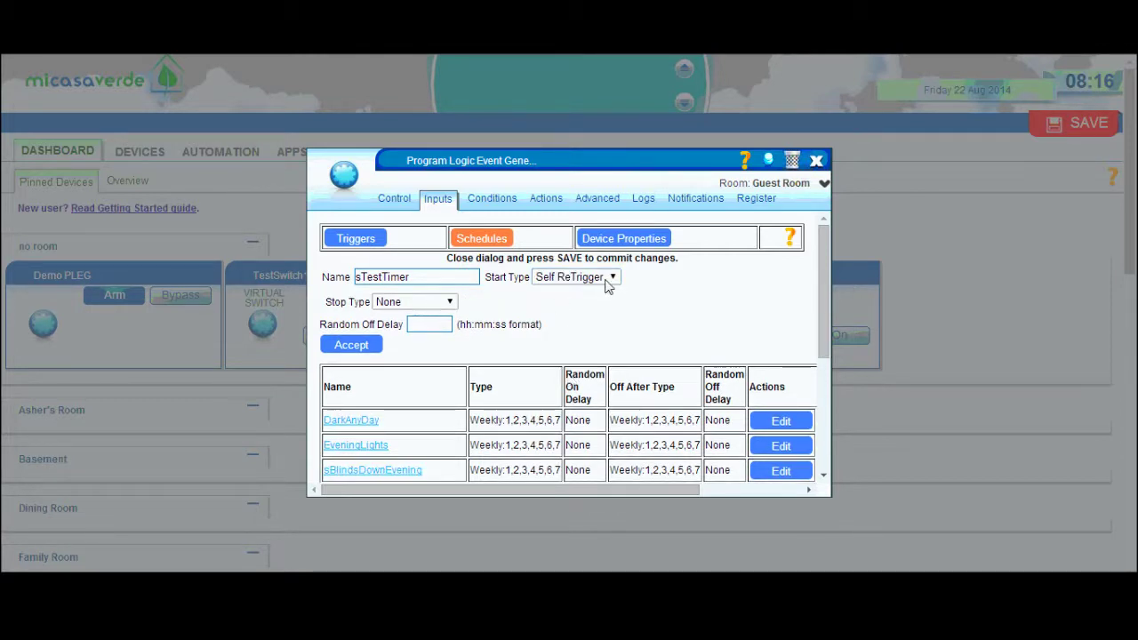
click(450, 303)
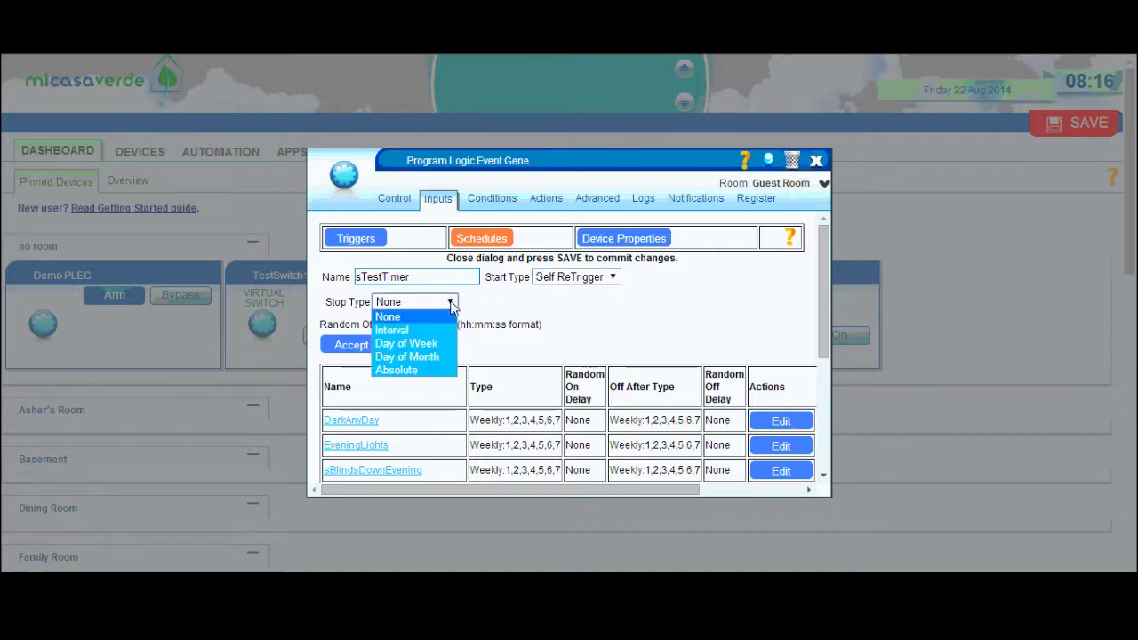
click(405, 332)
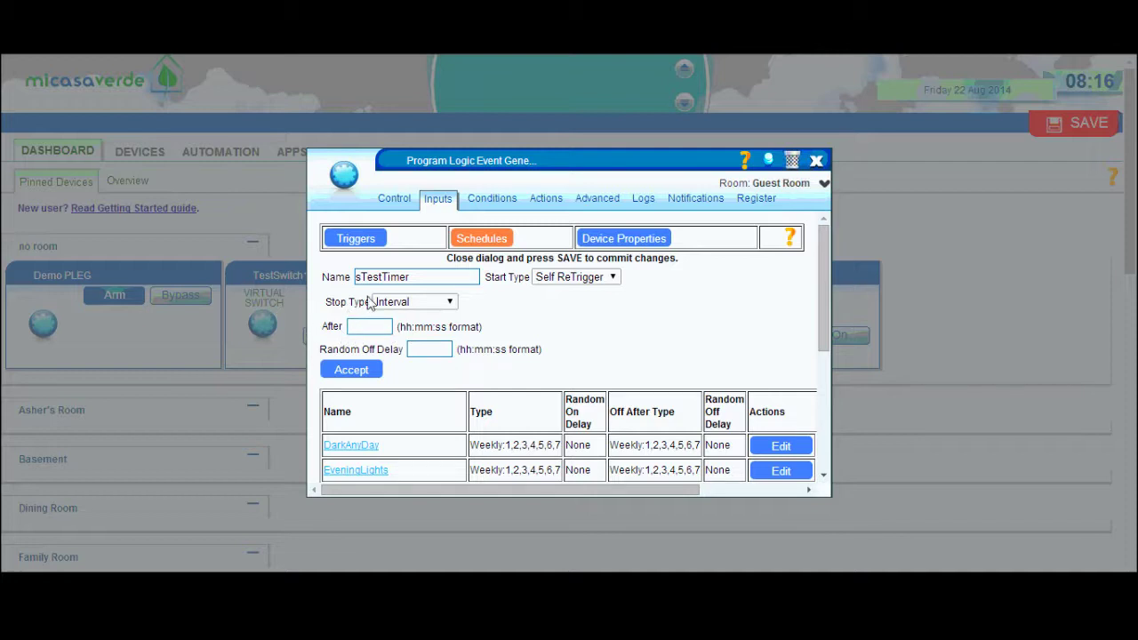
click(375, 334)
text(02)
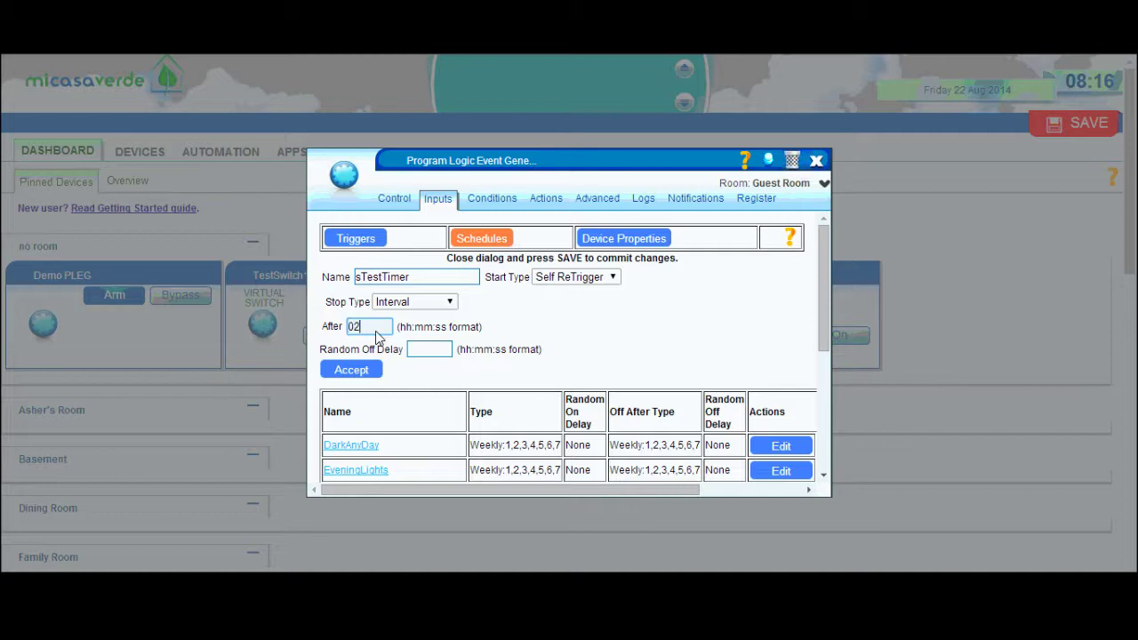
text(:00)
click(351, 371)
click(351, 369)
scroll(515, 345, down, 3)
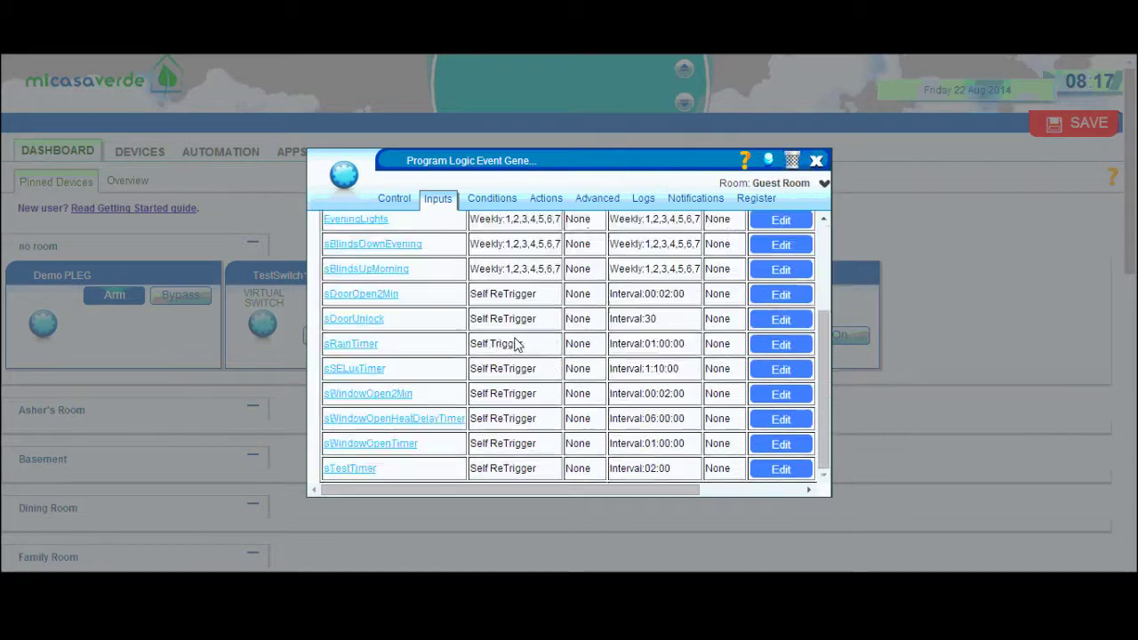
- Open the conditions list and scroll down to the cDoorOpen condition
click(488, 200)
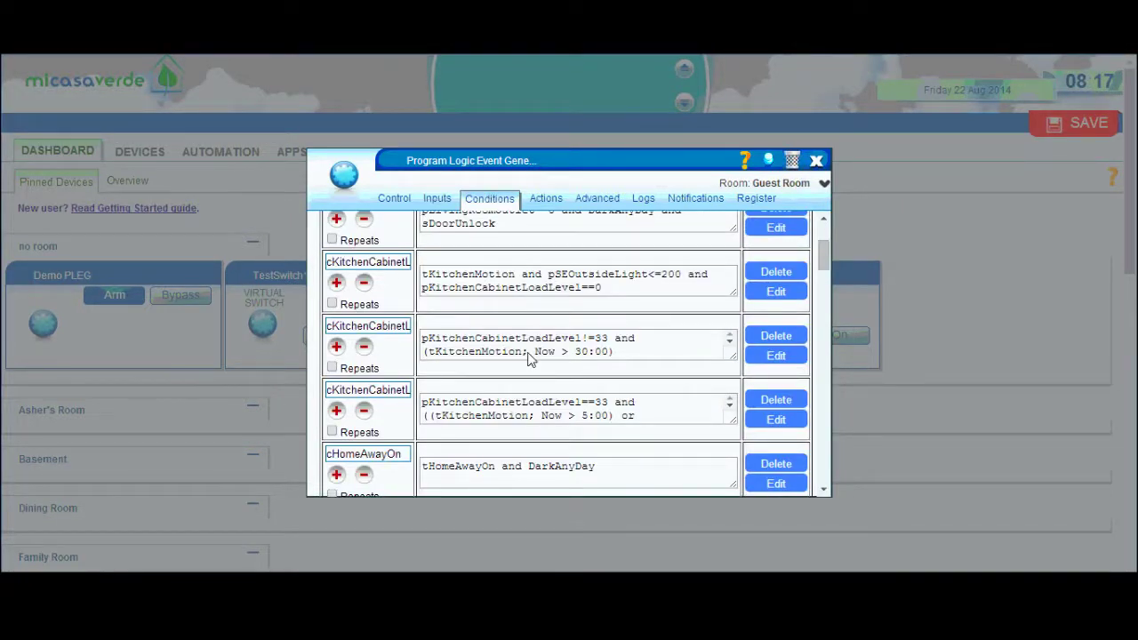
scroll(557, 371, down, 5)
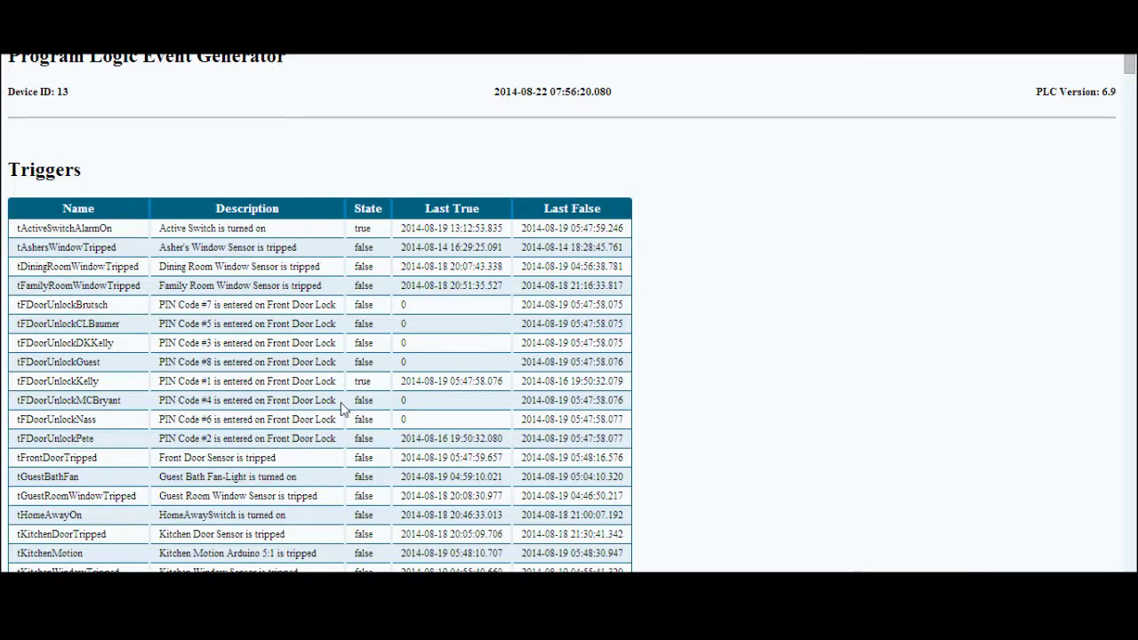
scroll(341, 407, down, 9)
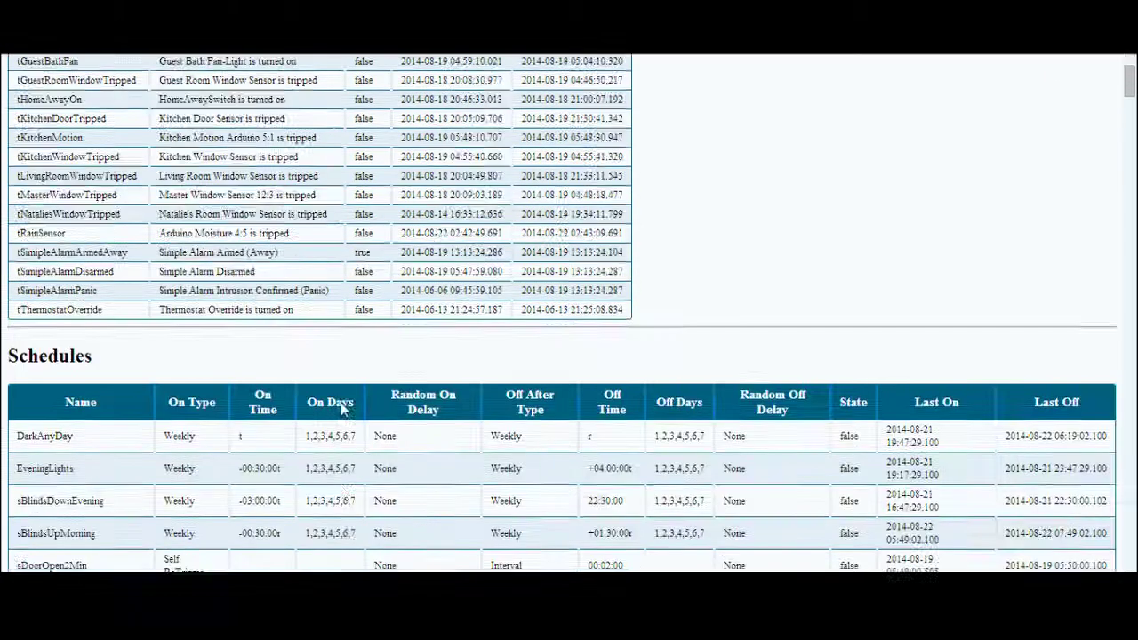
scroll(341, 407, down, 15)
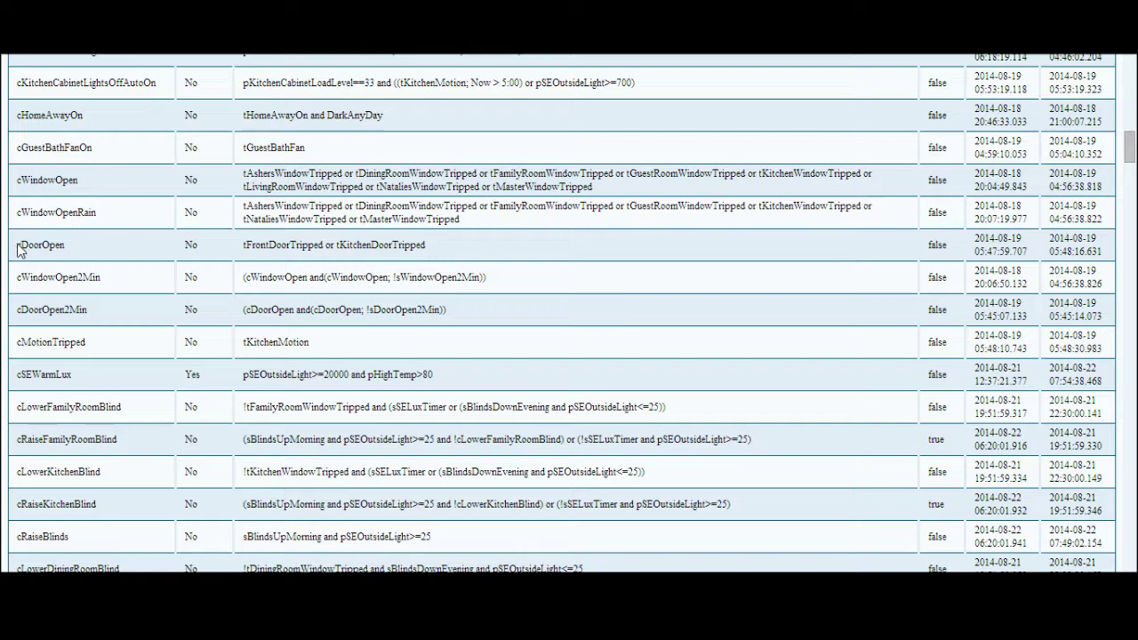
- Highlight cDoorOpen's expression and its kitchen door trigger, then return to Vera
drag(17, 248, 375, 264)
click(255, 248)
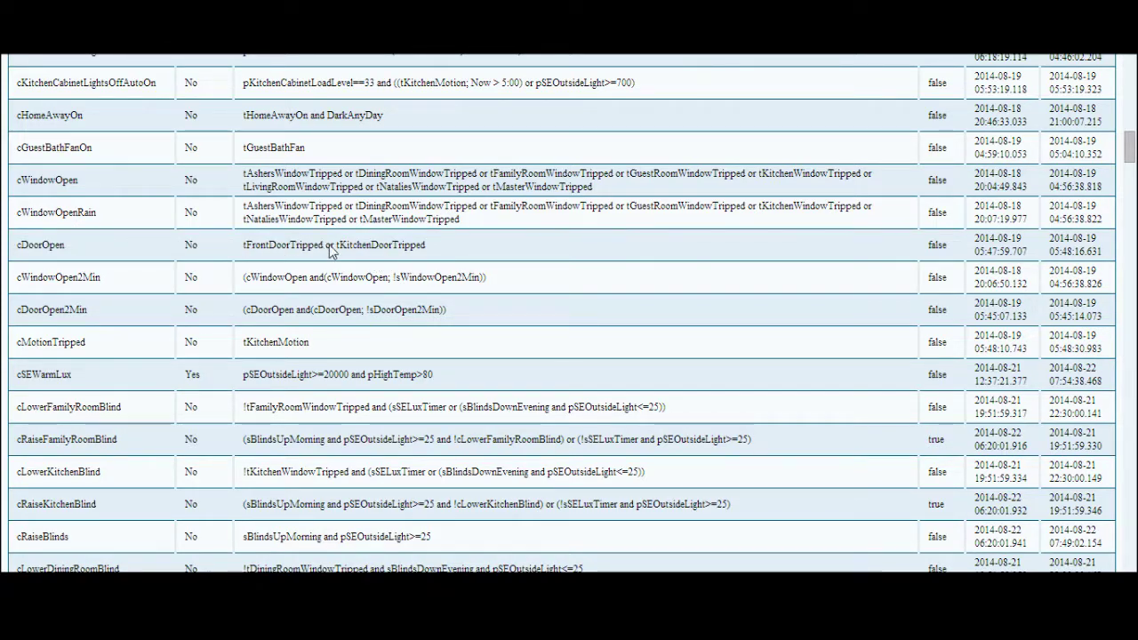
drag(340, 249, 411, 248)
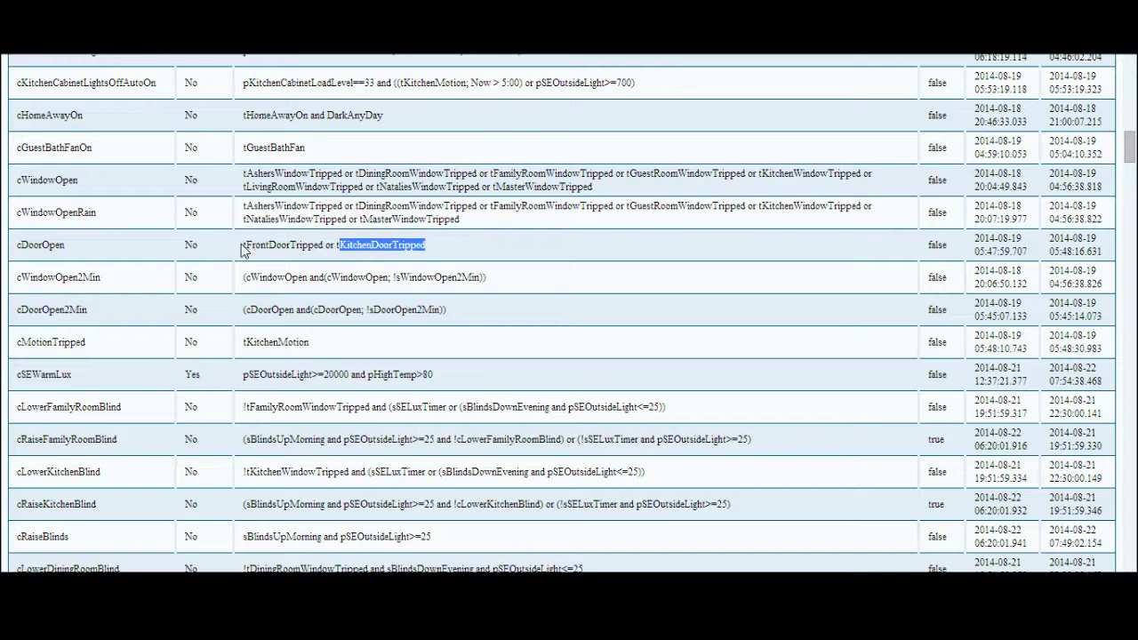
drag(242, 250, 428, 244)
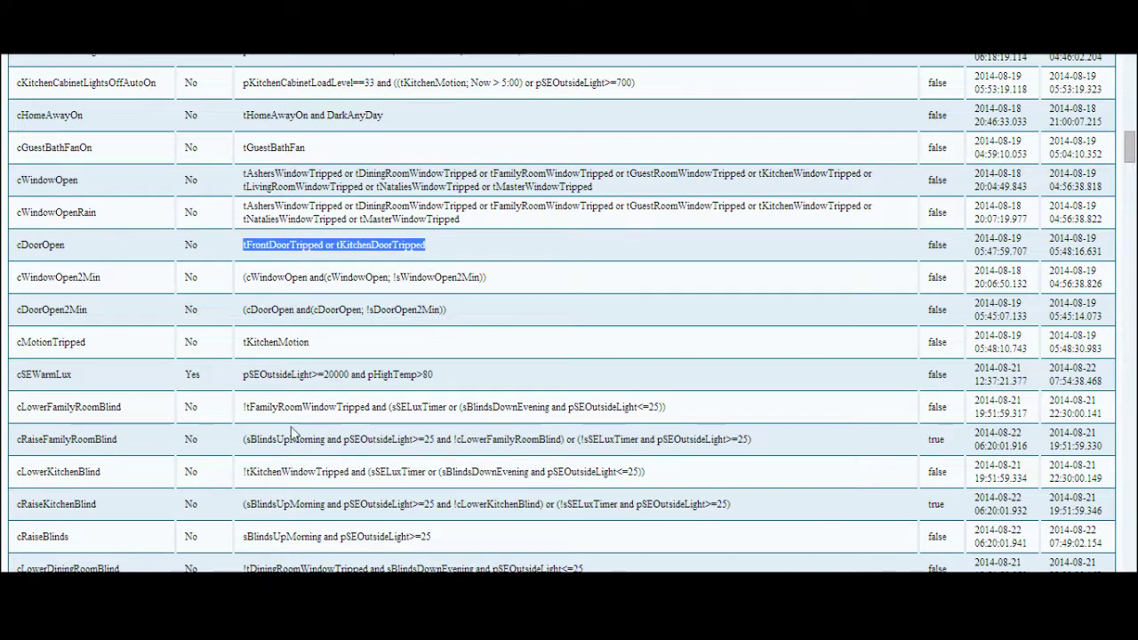
click(271, 248)
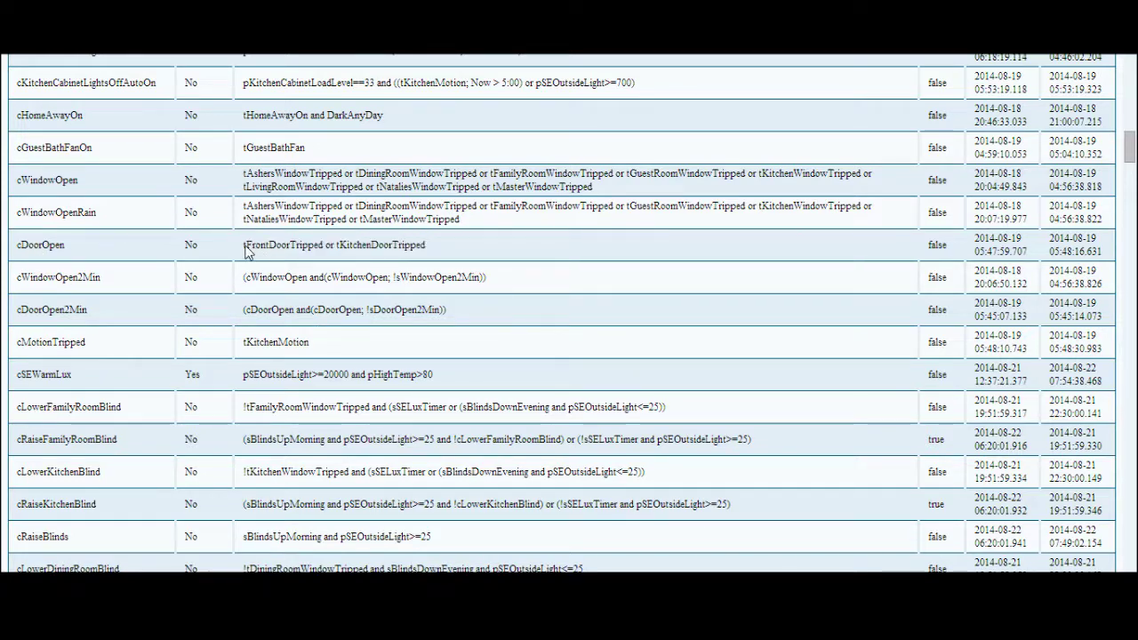
drag(242, 245, 416, 248)
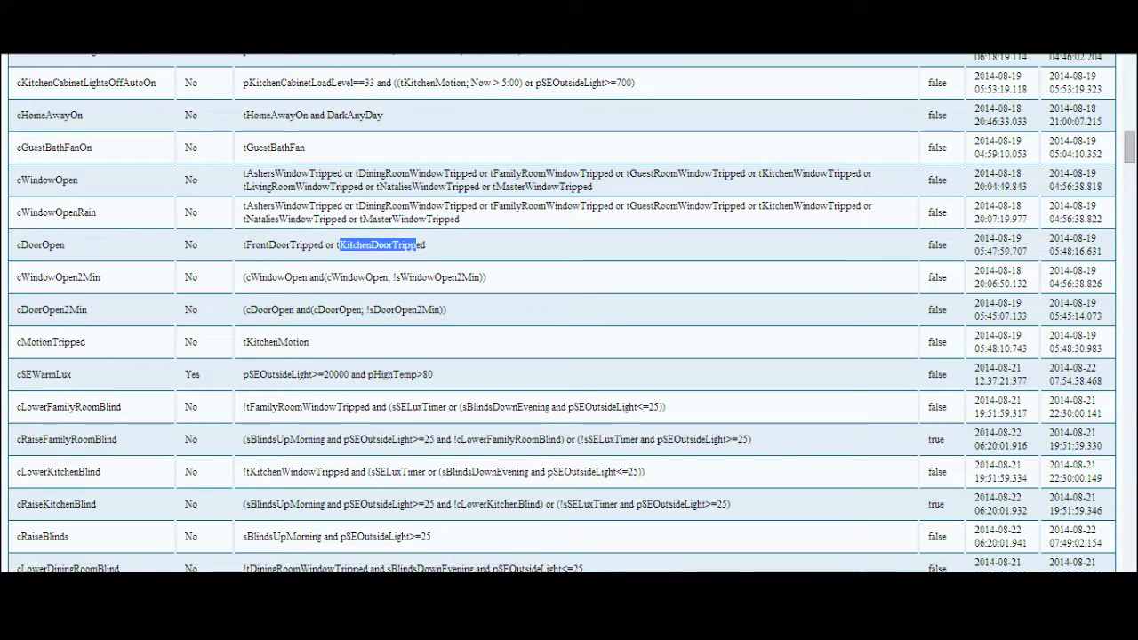
key(ctrl+Tab)
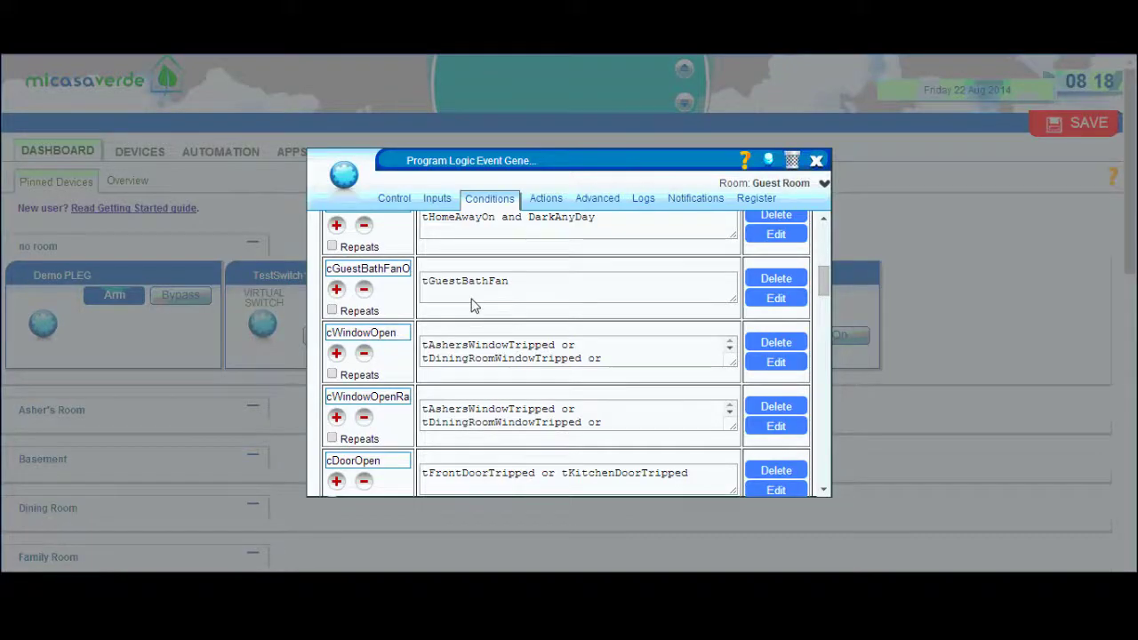
- In the PLEG Actions list, edit the actions for cDoorOpen
scroll(471, 304, down, 3)
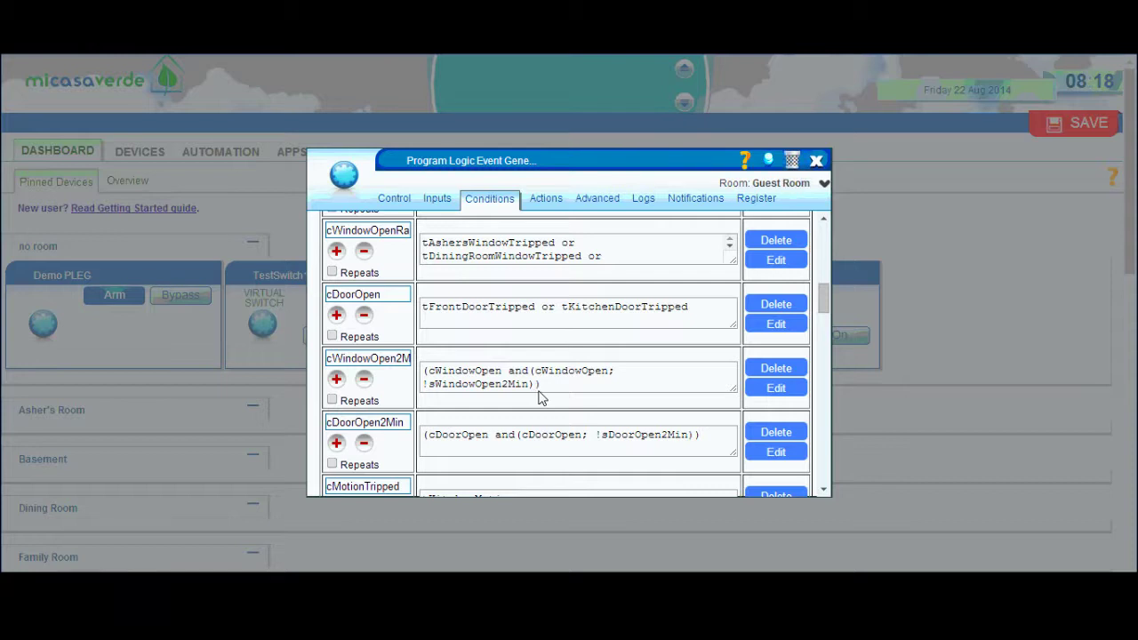
click(546, 199)
scroll(550, 364, up, 5)
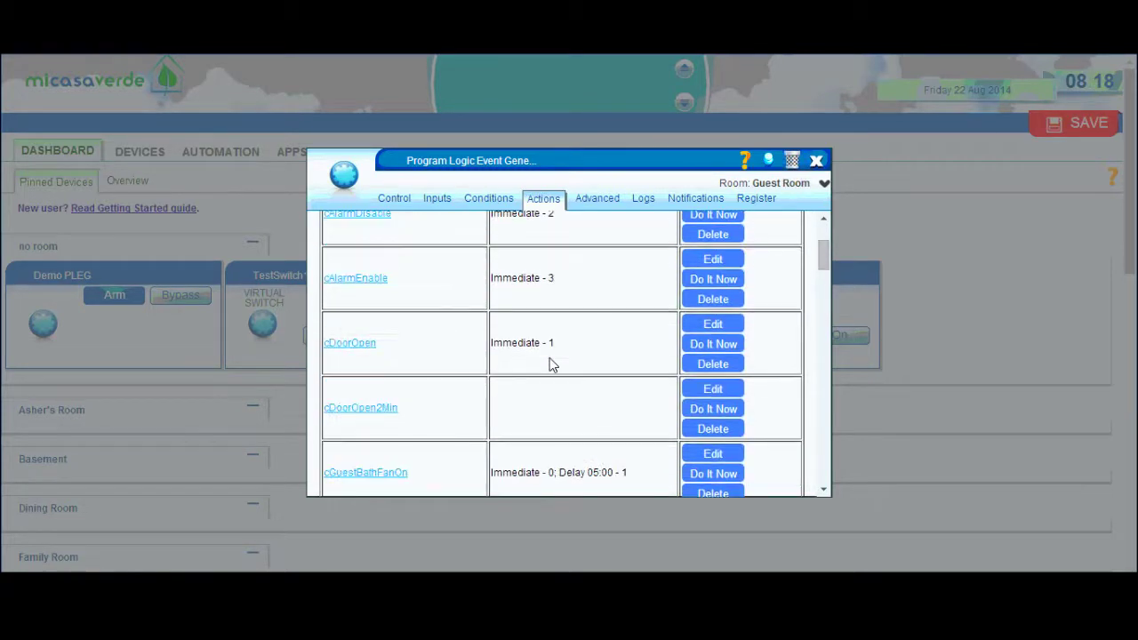
click(716, 326)
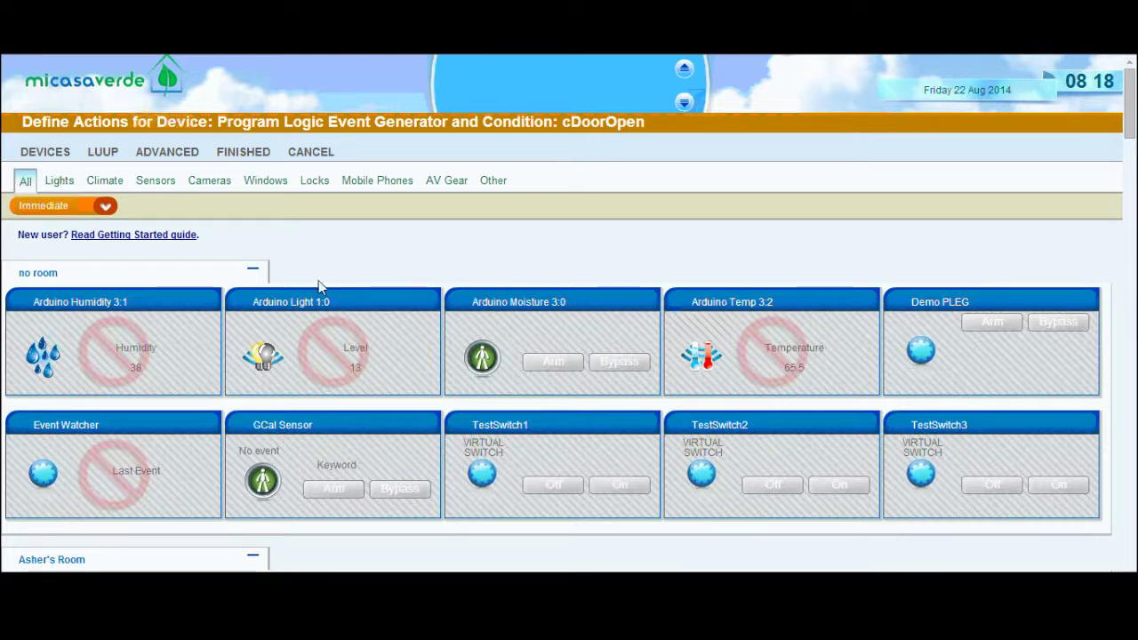
- In advanced settings, add a StartTimer action for the Program Logic Event Generator device
click(167, 153)
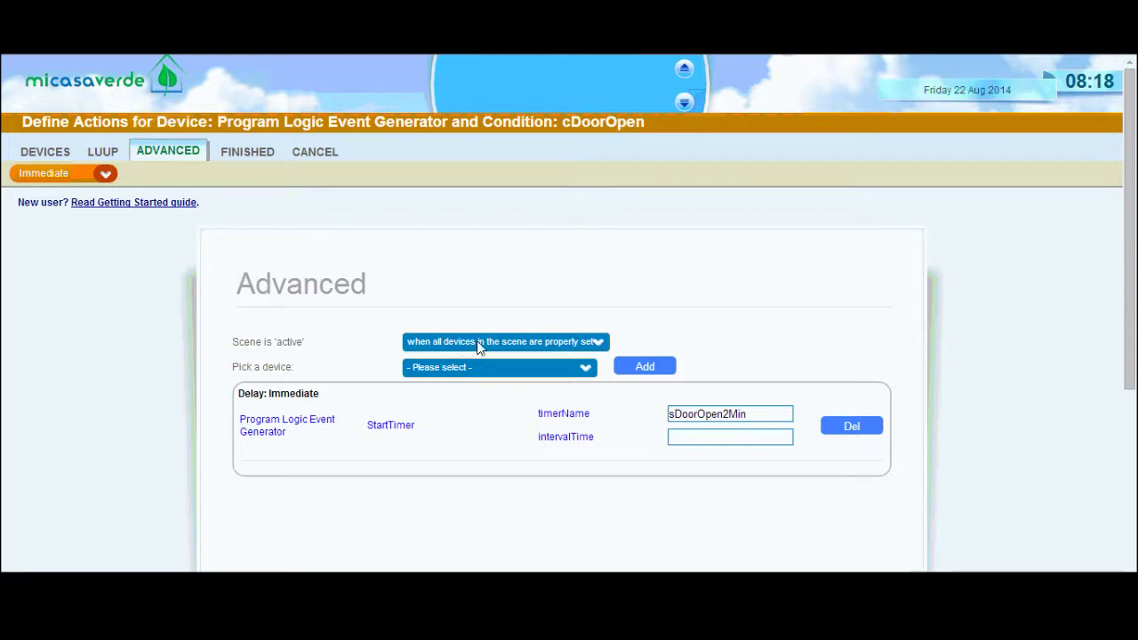
click(586, 373)
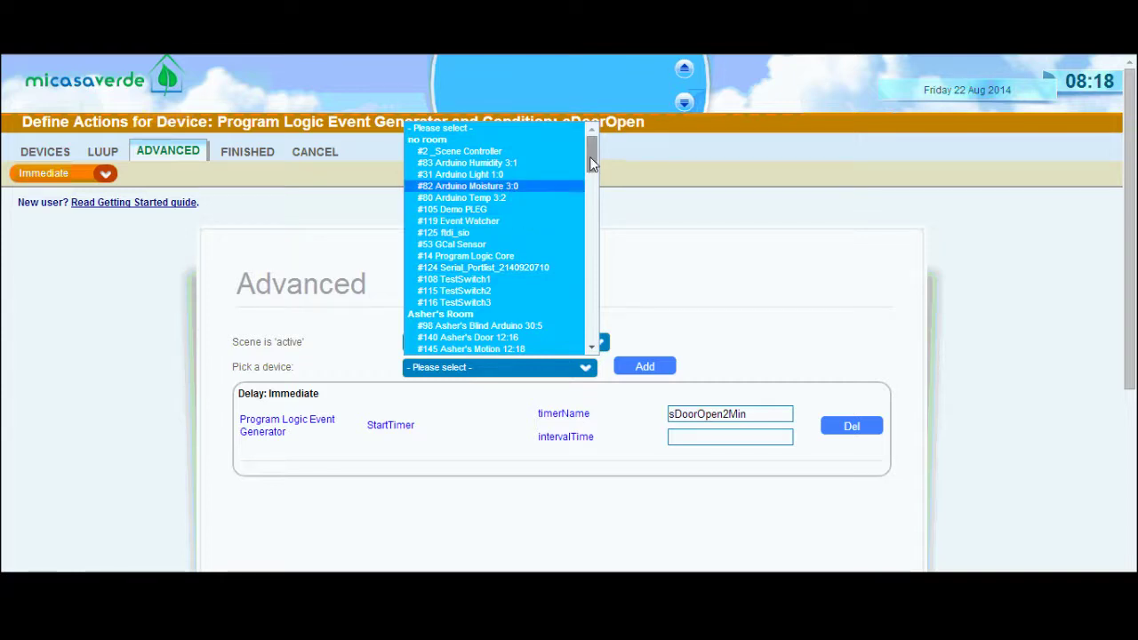
drag(590, 157, 557, 337)
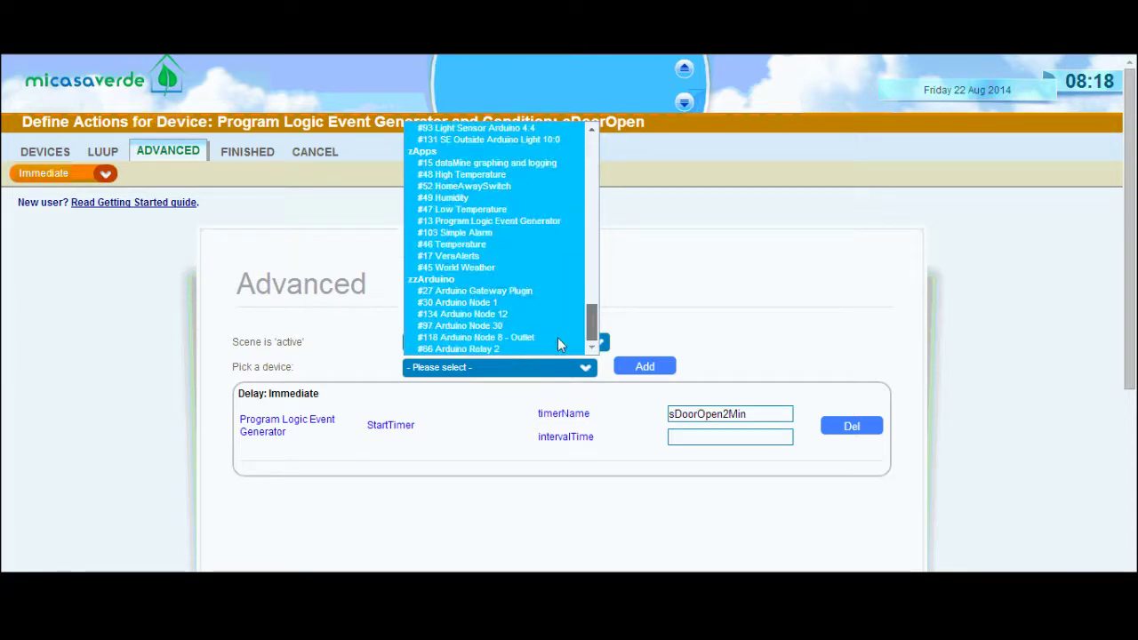
click(516, 230)
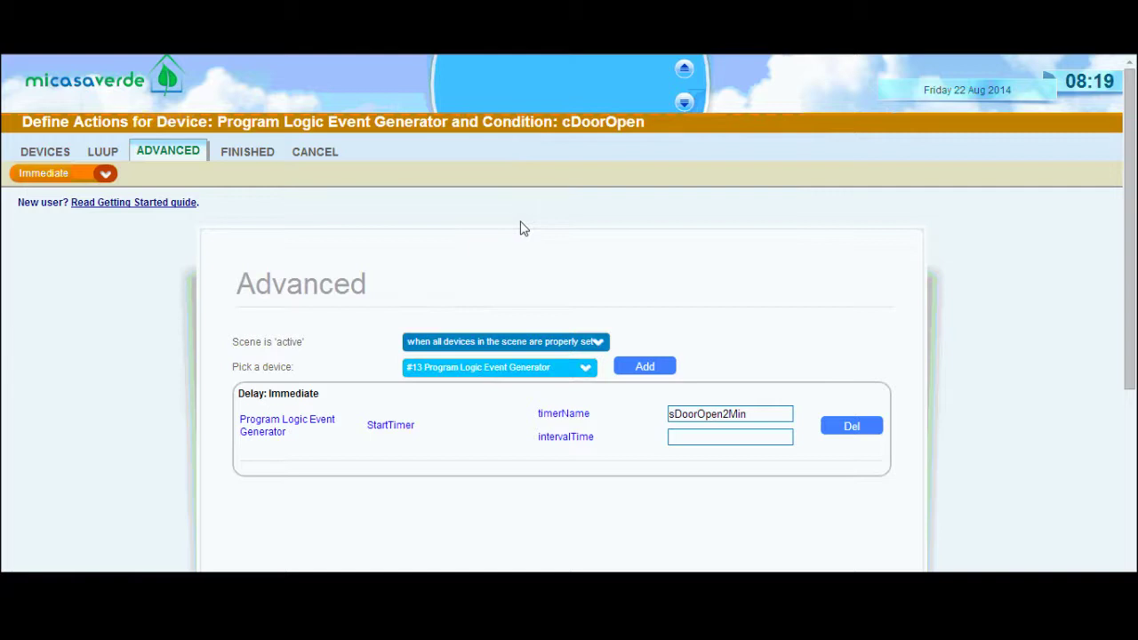
click(638, 370)
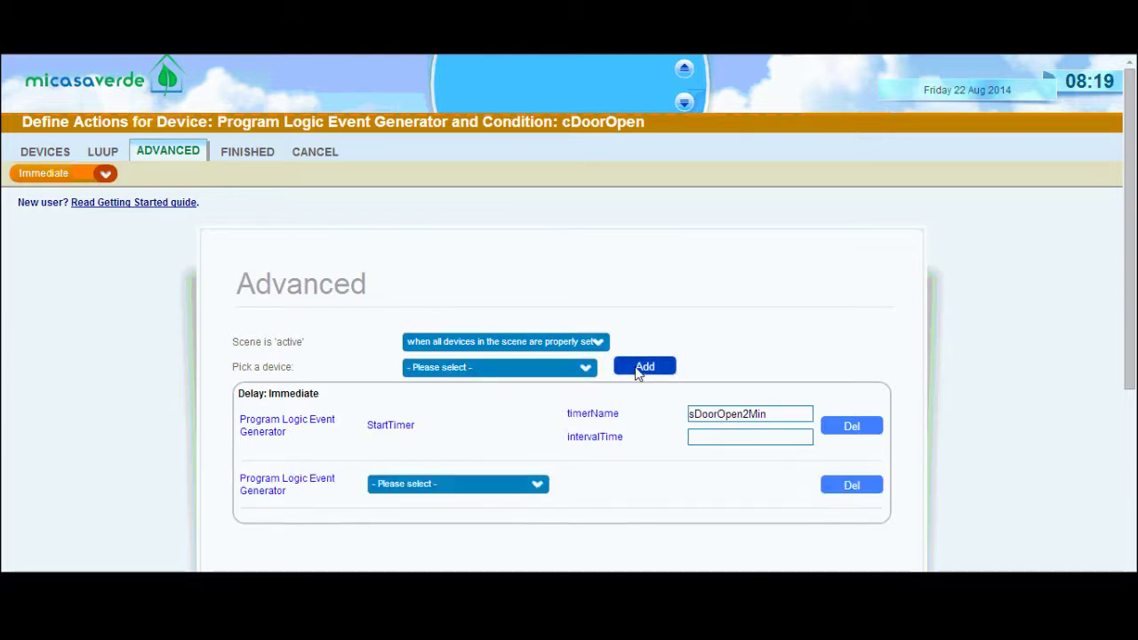
click(391, 489)
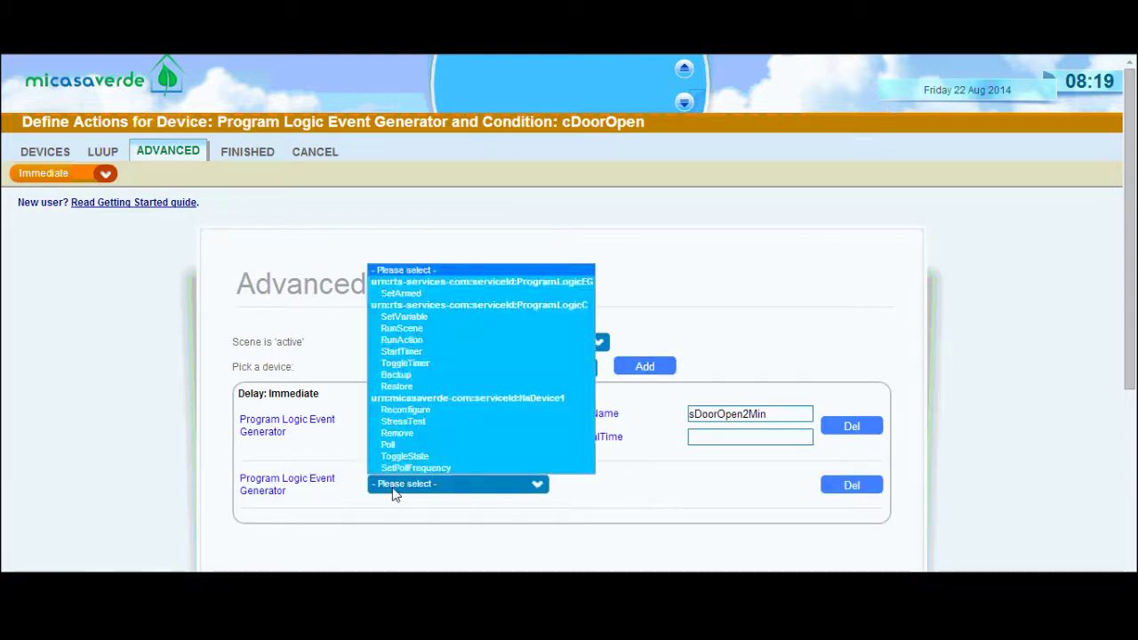
click(431, 355)
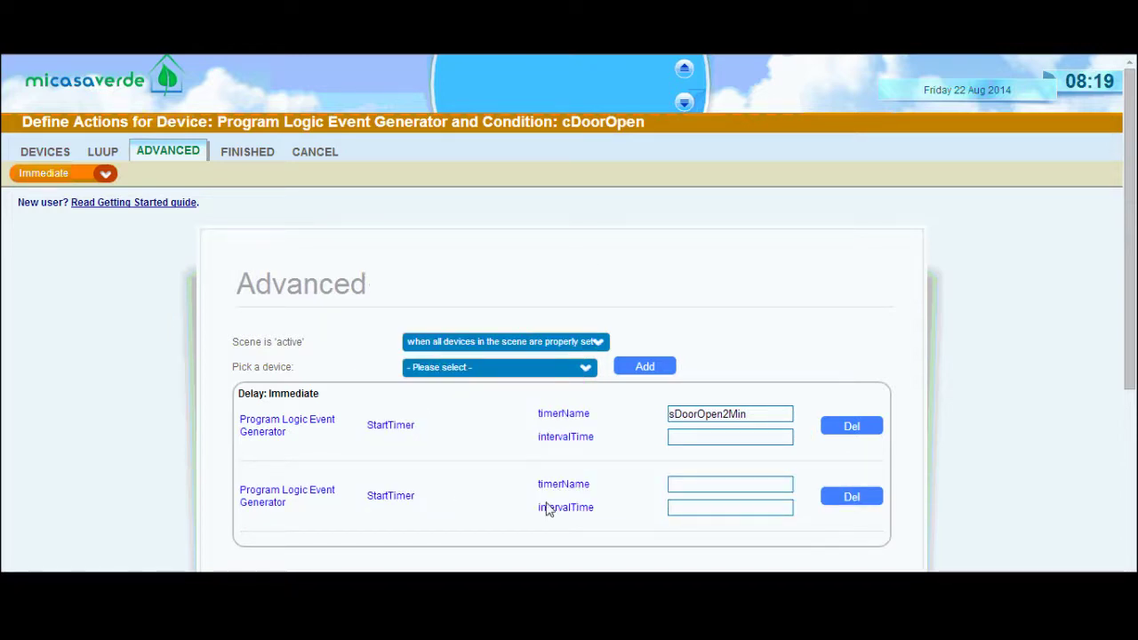
- Start naming the timer and point out its interval, then delete the action and cancel
click(680, 489)
text(sTestTimer)
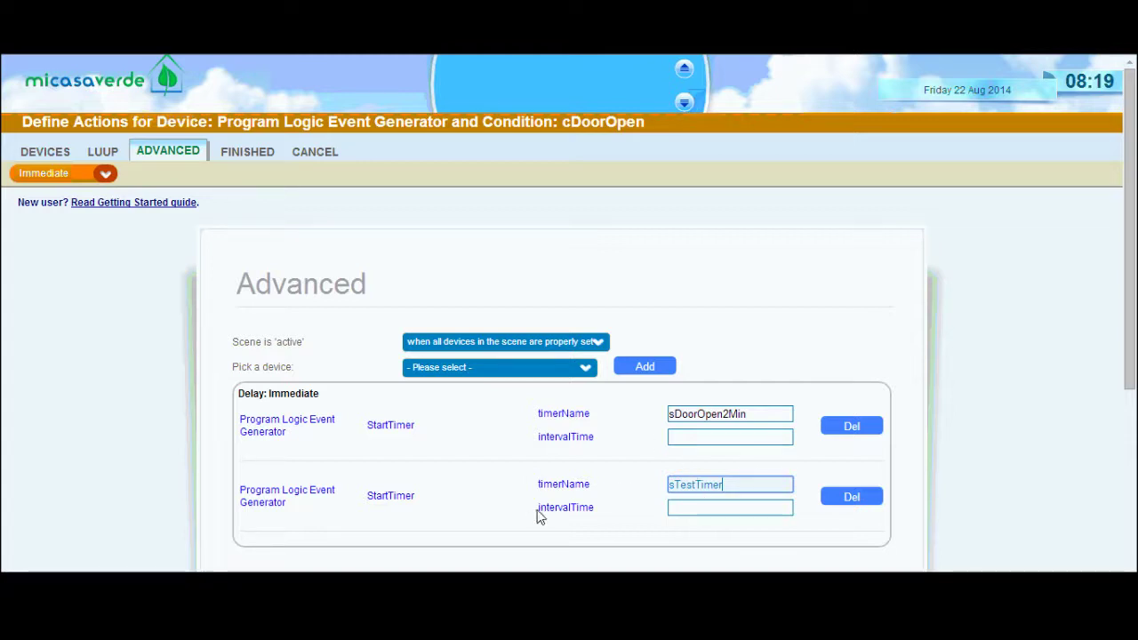
drag(540, 513, 596, 510)
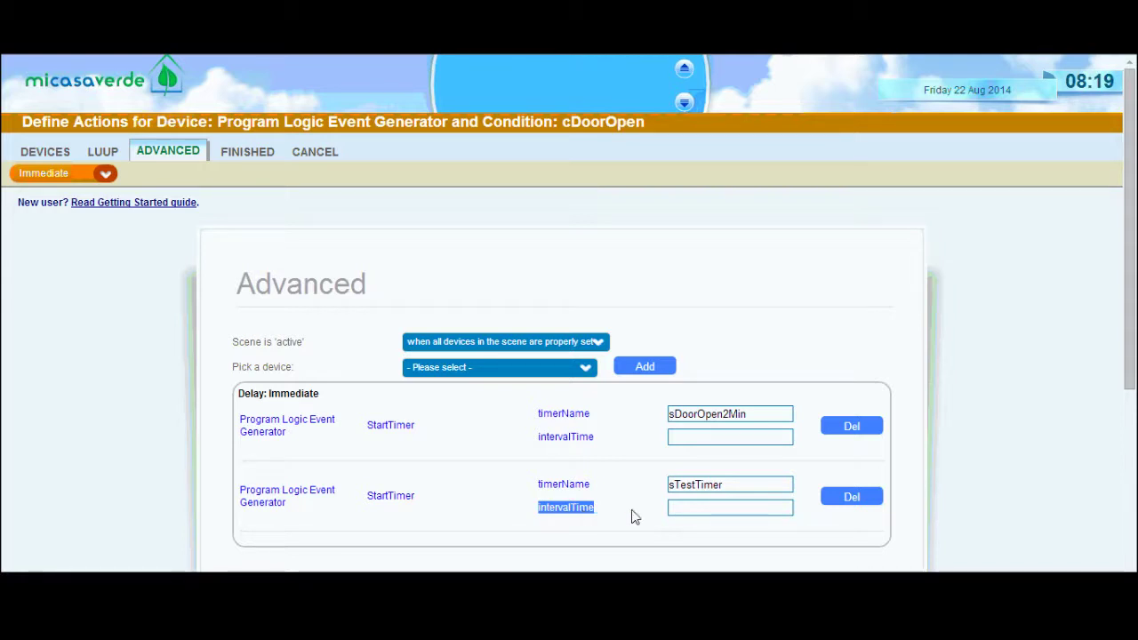
click(699, 509)
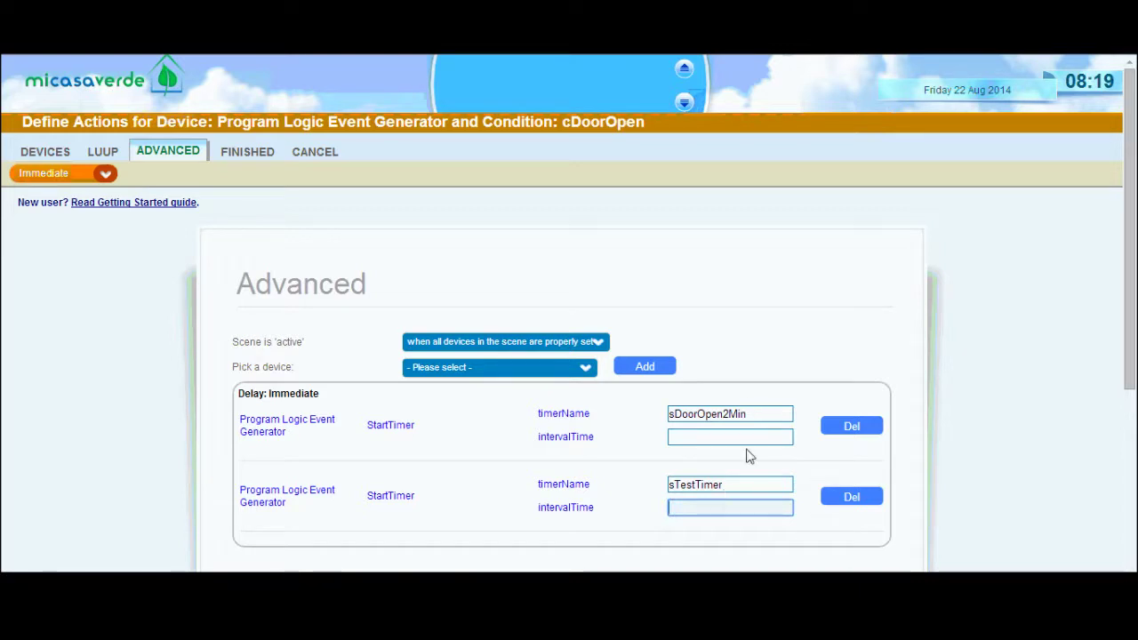
click(864, 502)
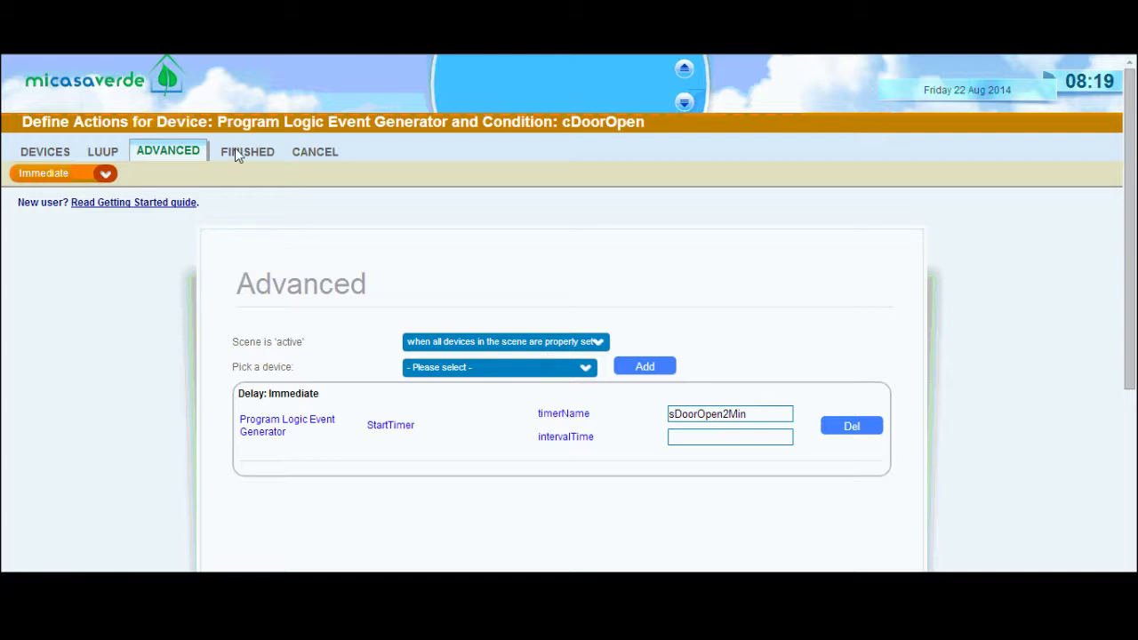
click(301, 152)
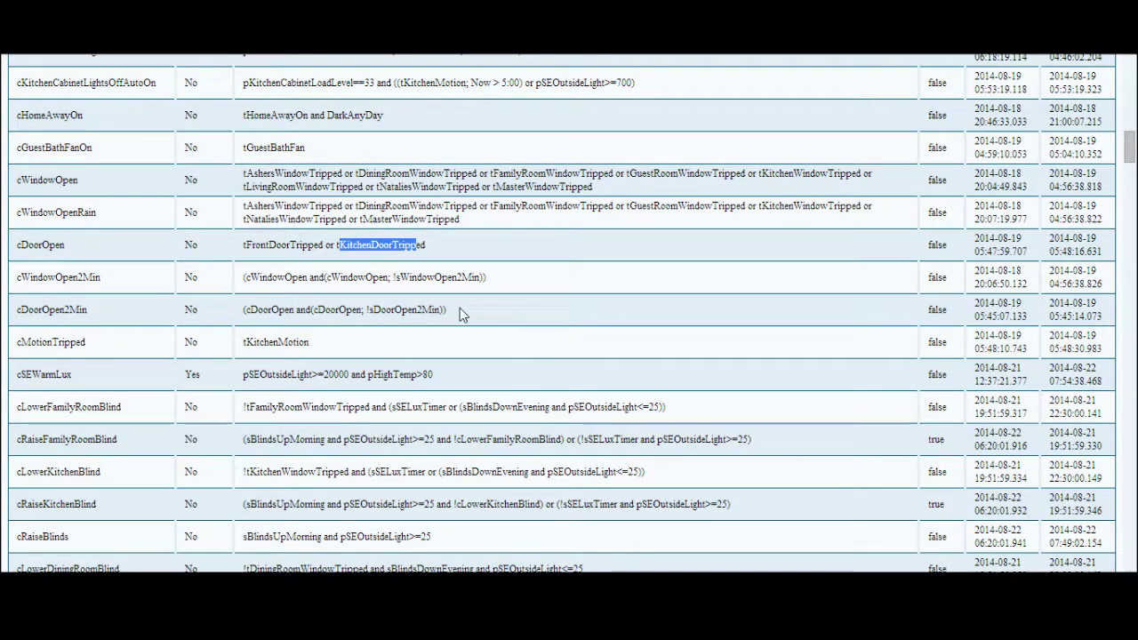
drag(460, 309, 244, 320)
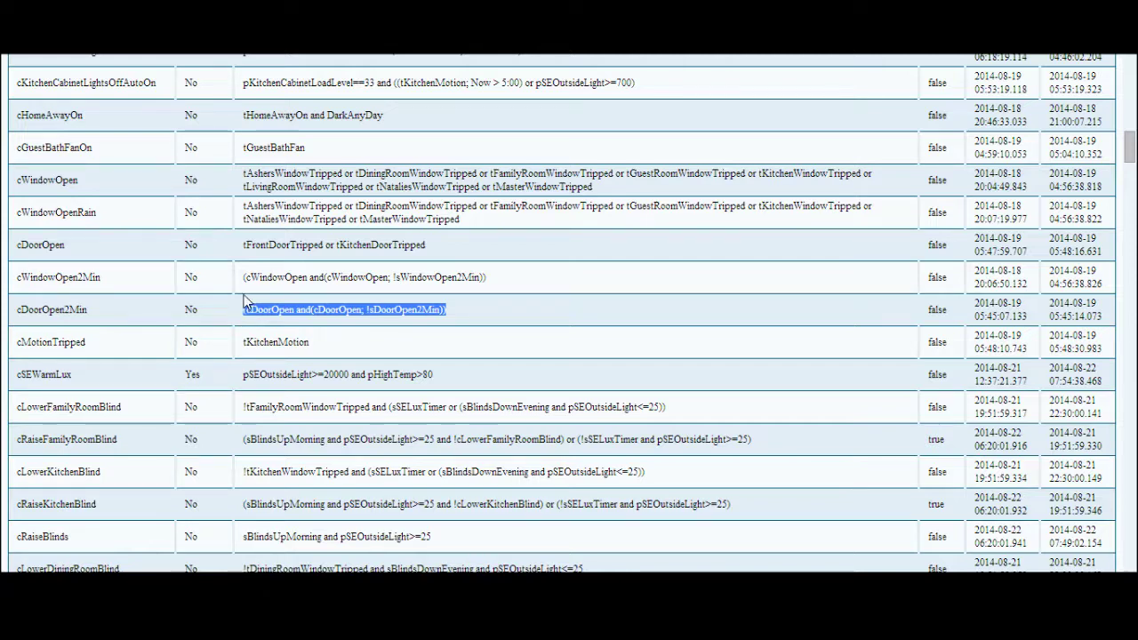
click(410, 317)
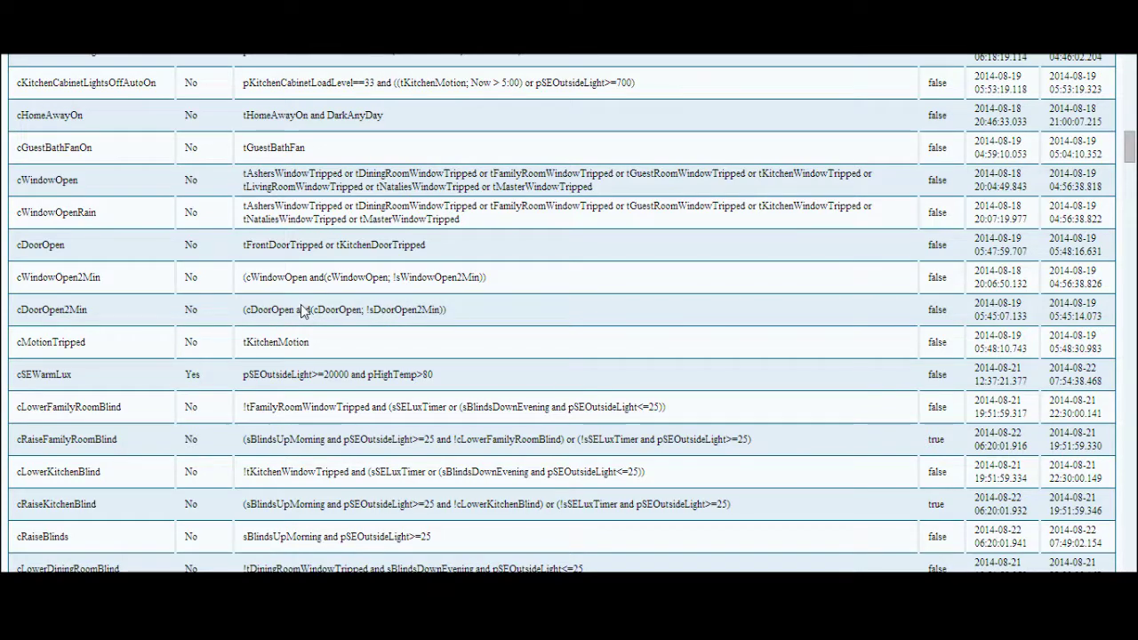
drag(312, 312, 361, 310)
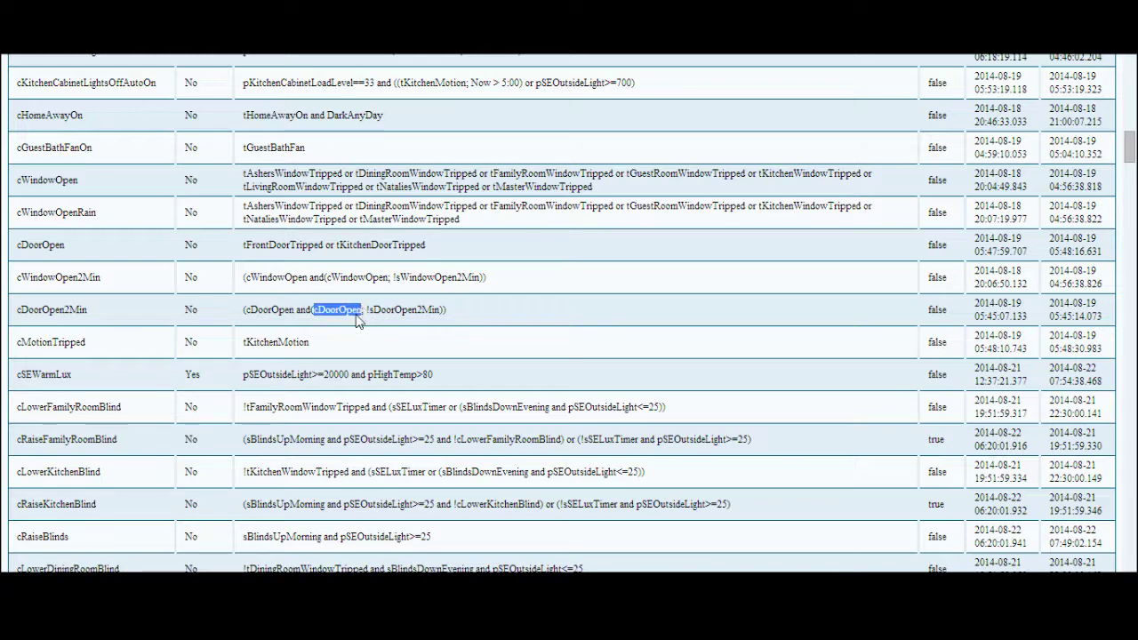
drag(360, 313, 441, 317)
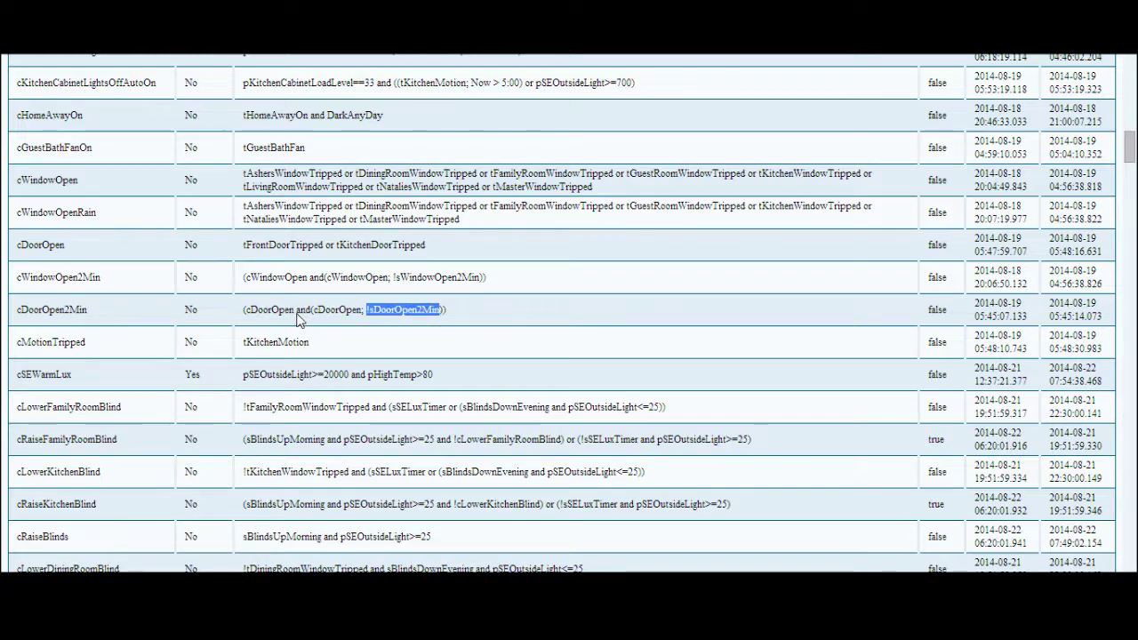
drag(313, 311, 439, 311)
click(445, 311)
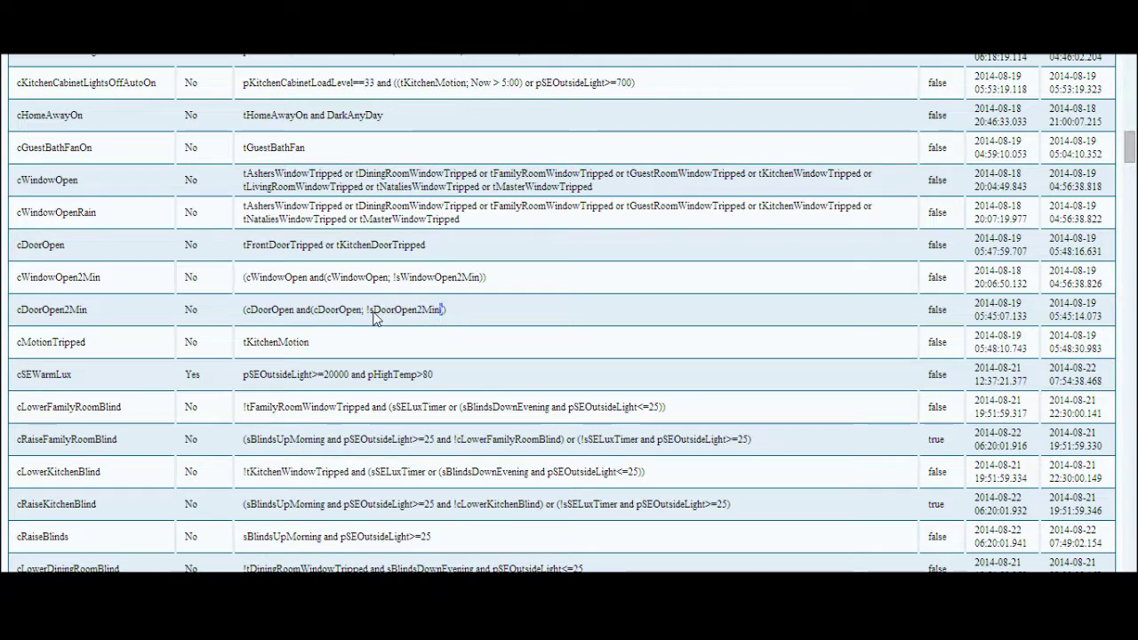
double_click(320, 313)
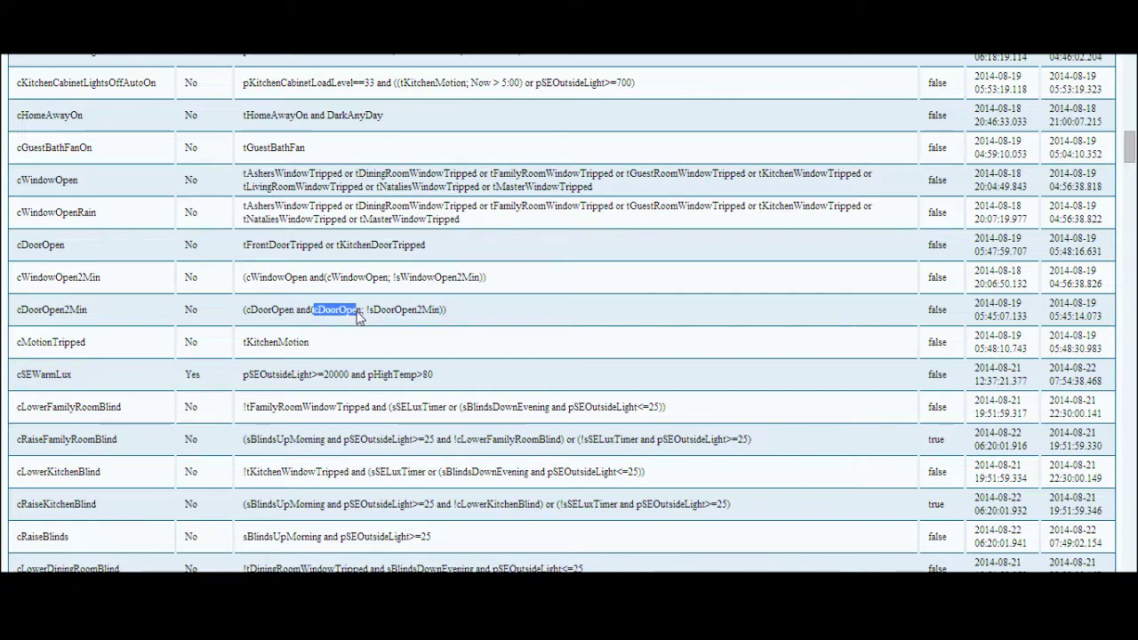
click(322, 320)
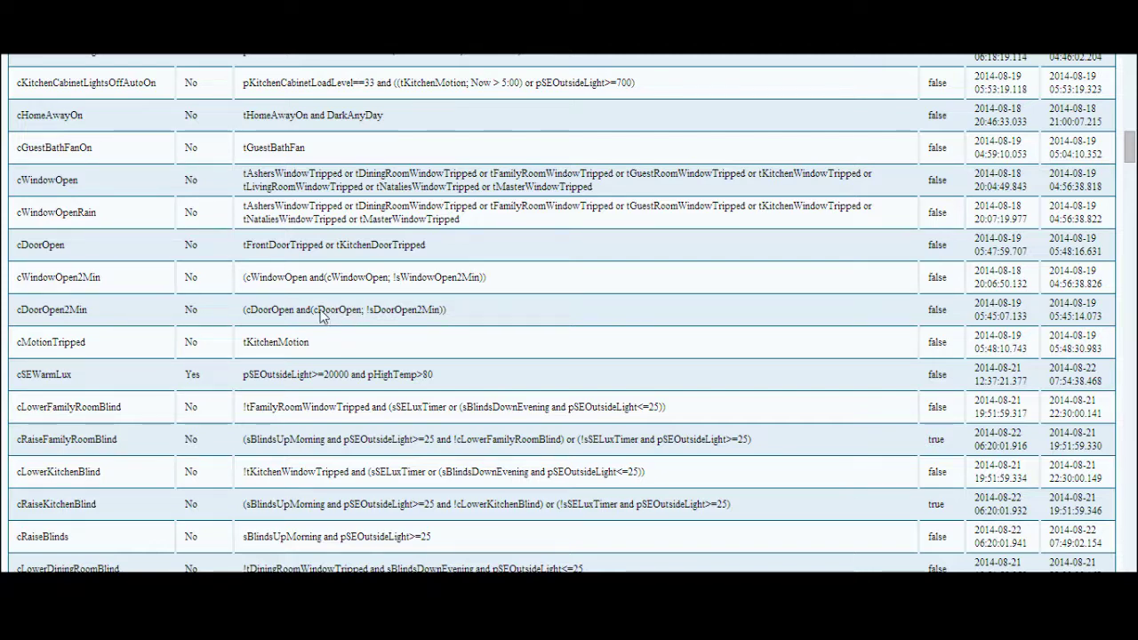
drag(315, 318, 442, 316)
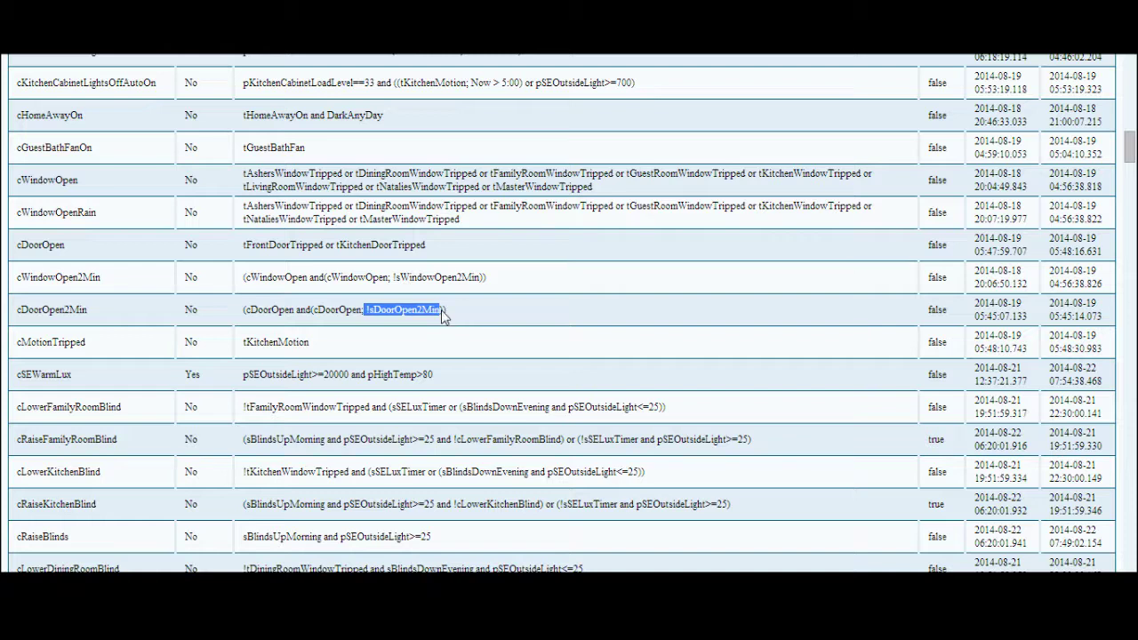
- Highlight the cDoorOpen and !sDoorOpen2Min terms in cDoorOpen2Min's expression in the status report
scroll(473, 369, up, 10)
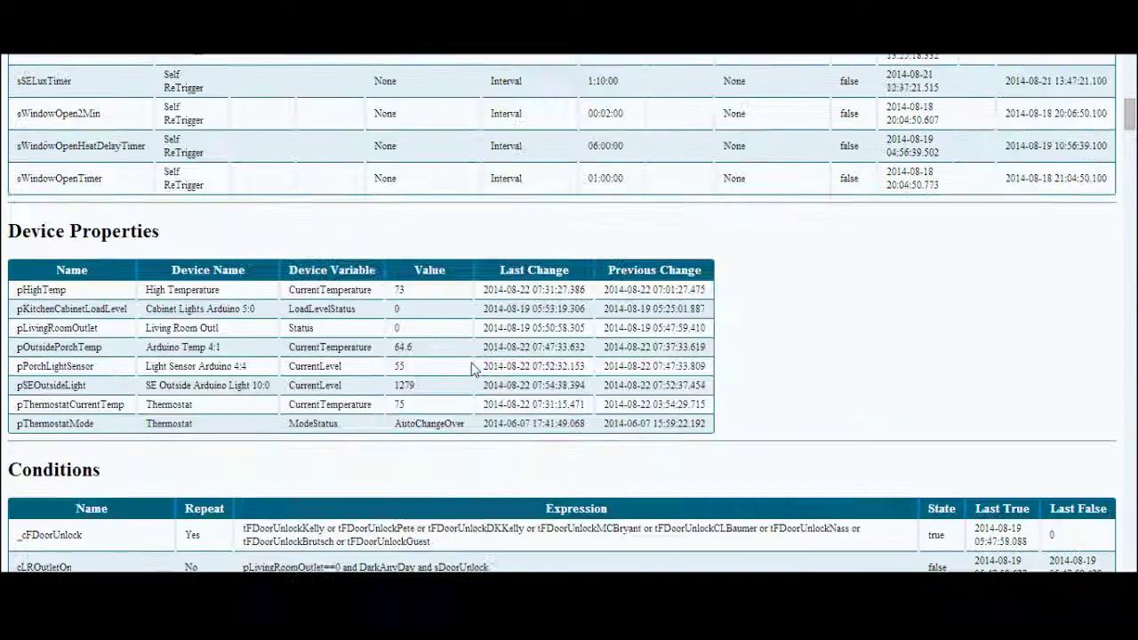
scroll(474, 369, up, 5)
scroll(473, 368, down, 10)
scroll(474, 369, down, 2)
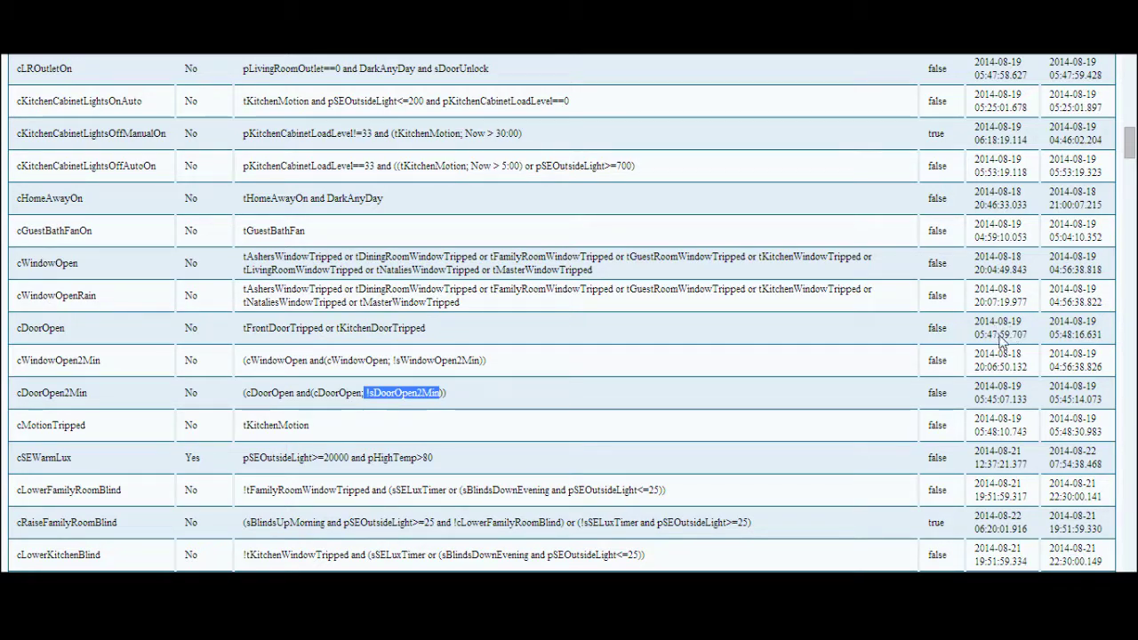
click(254, 396)
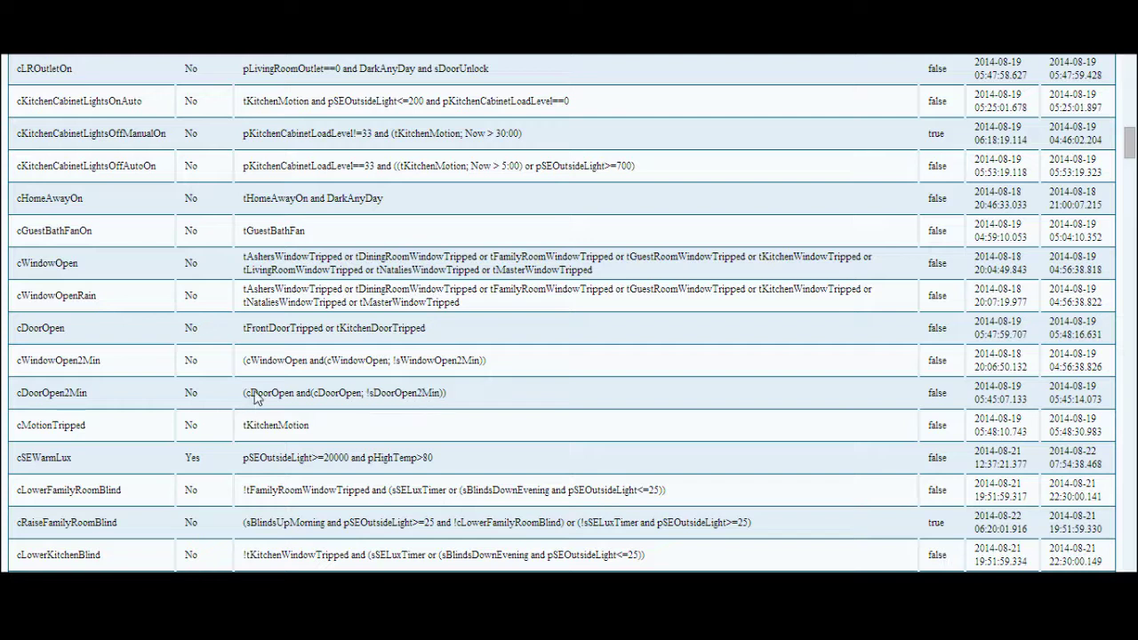
double_click(255, 396)
click(287, 401)
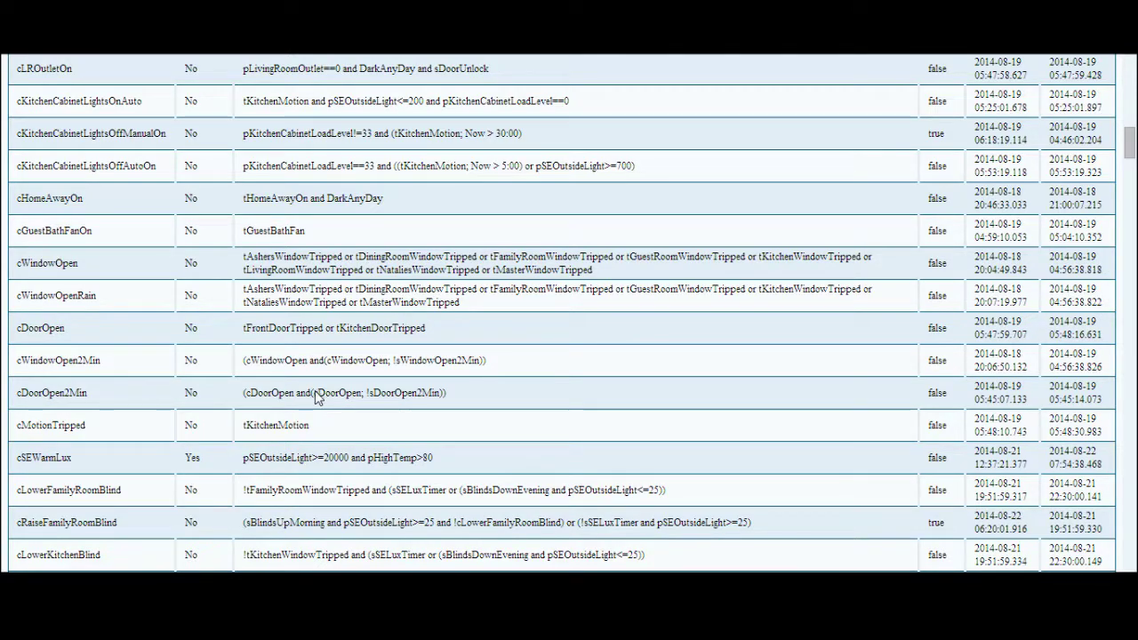
drag(313, 394, 441, 402)
click(382, 402)
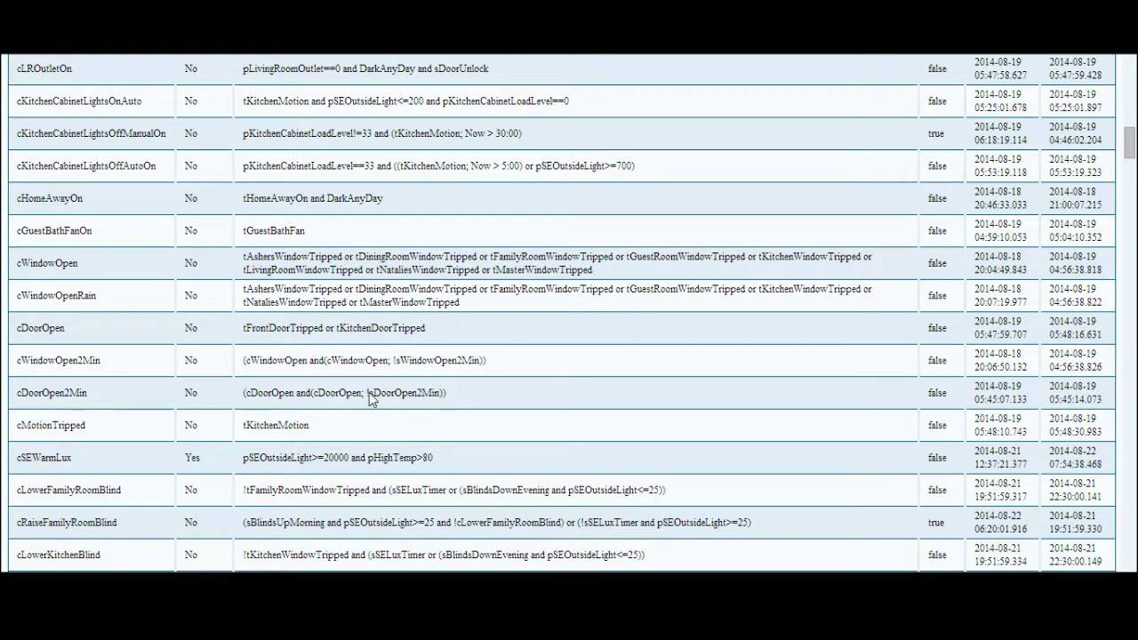